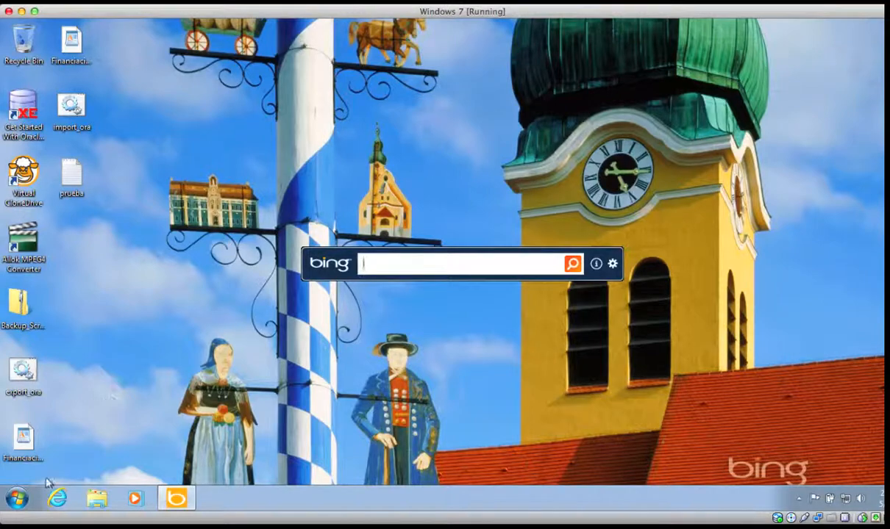
- Go from the Start menu into Control Panel's Administrative Tools folder
left_click(16, 498)
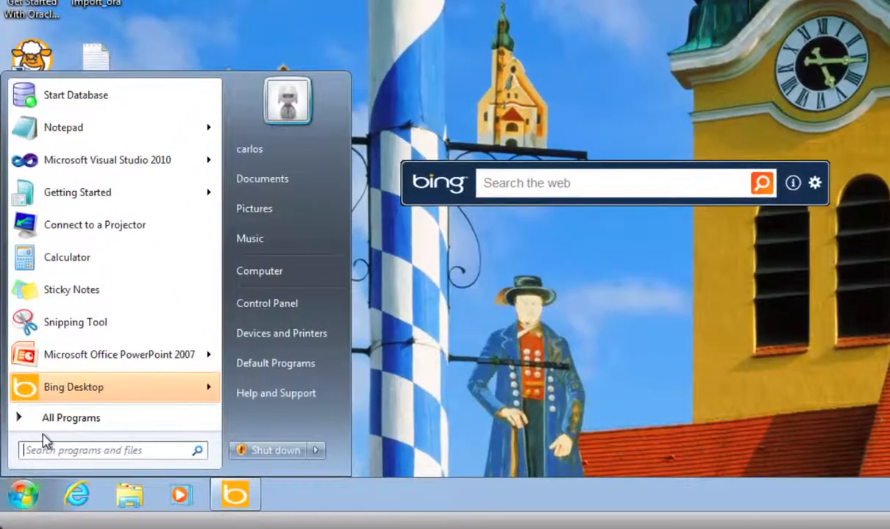
left_click(289, 304)
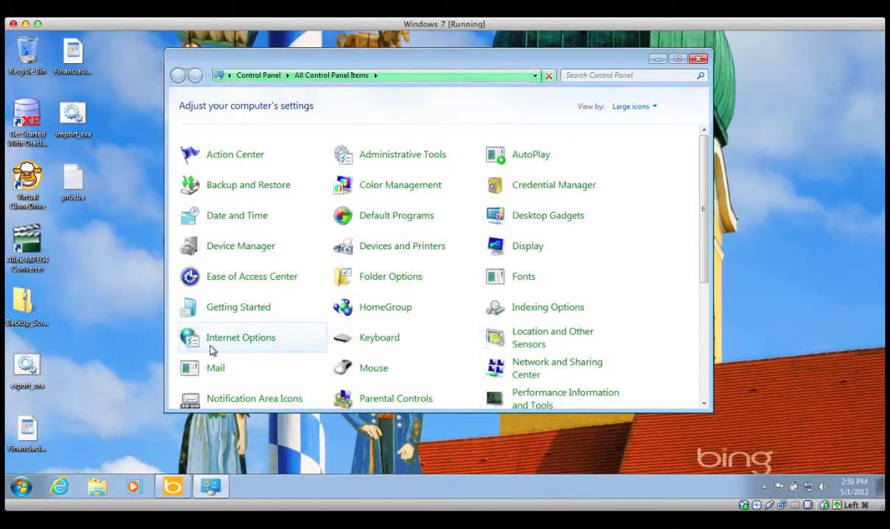
left_click(379, 155)
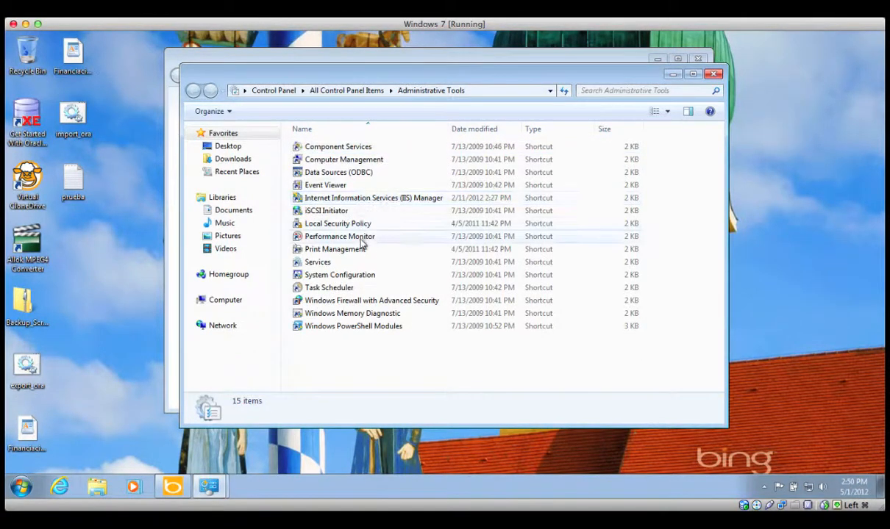
- Launch Services and check that OracleServiceXE and OracleXETNSListener both show as started
double_click(322, 262)
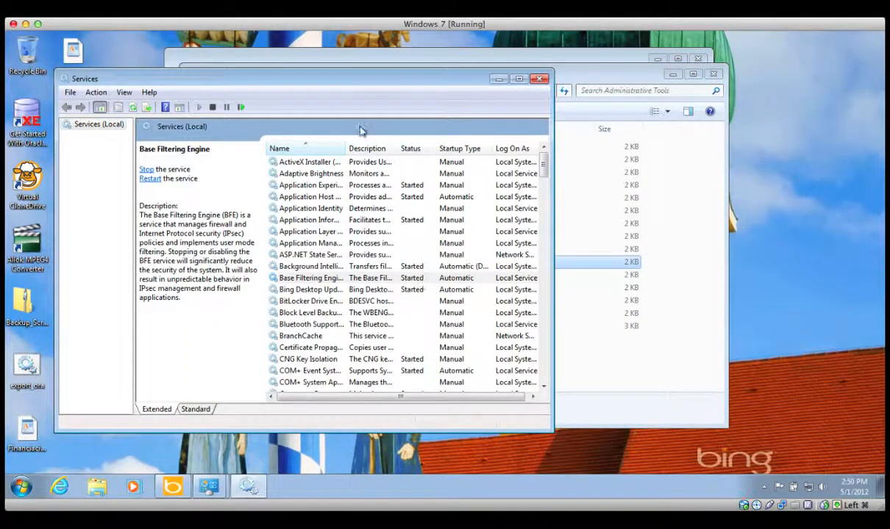
left_click_drag(347, 147, 370, 147)
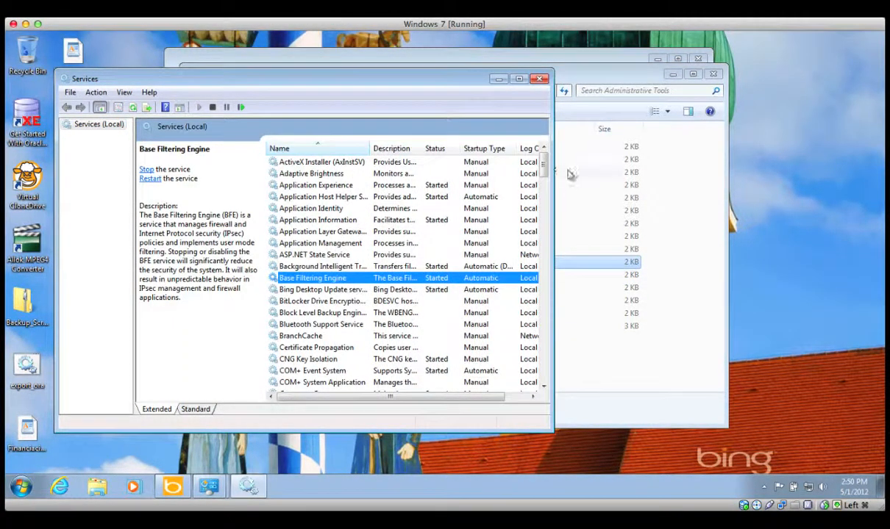
left_click_drag(544, 171, 550, 264)
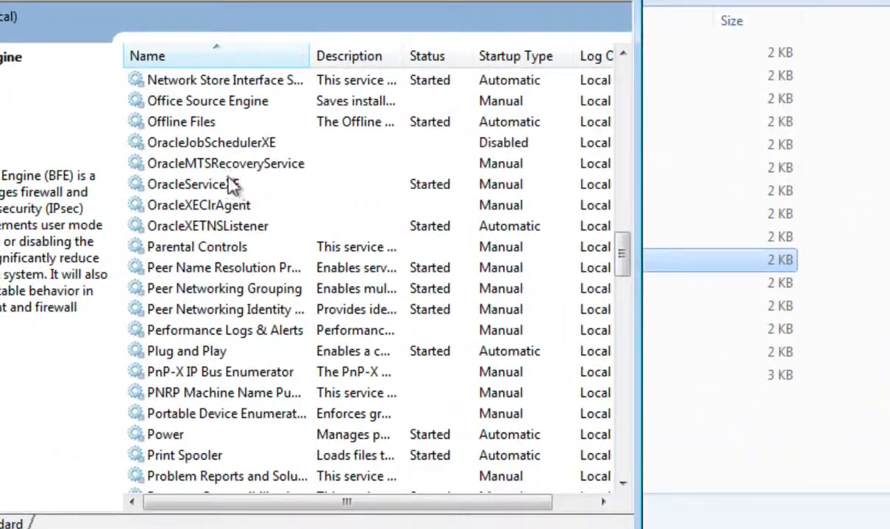
left_click(228, 193)
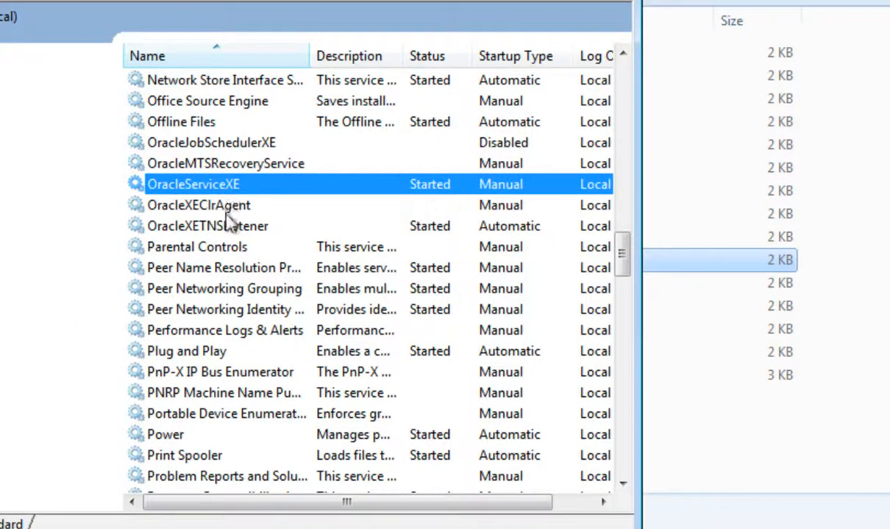
left_click(228, 234)
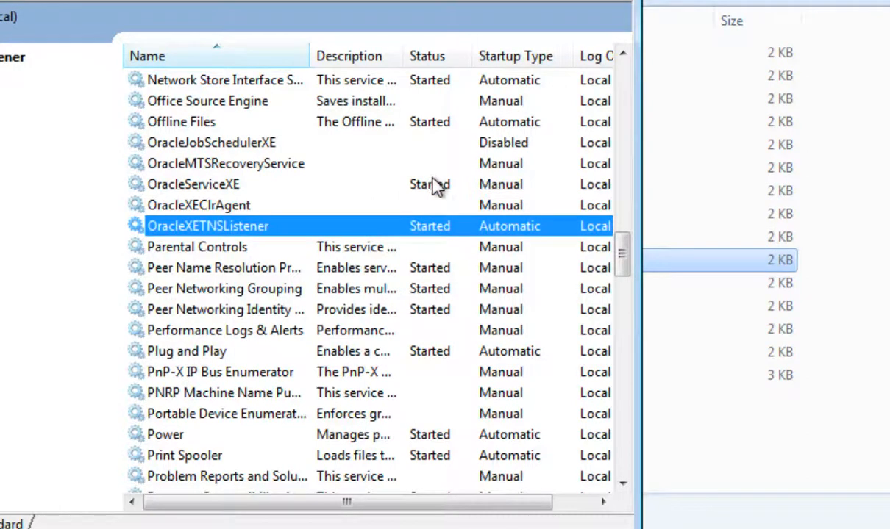
left_click(484, 190)
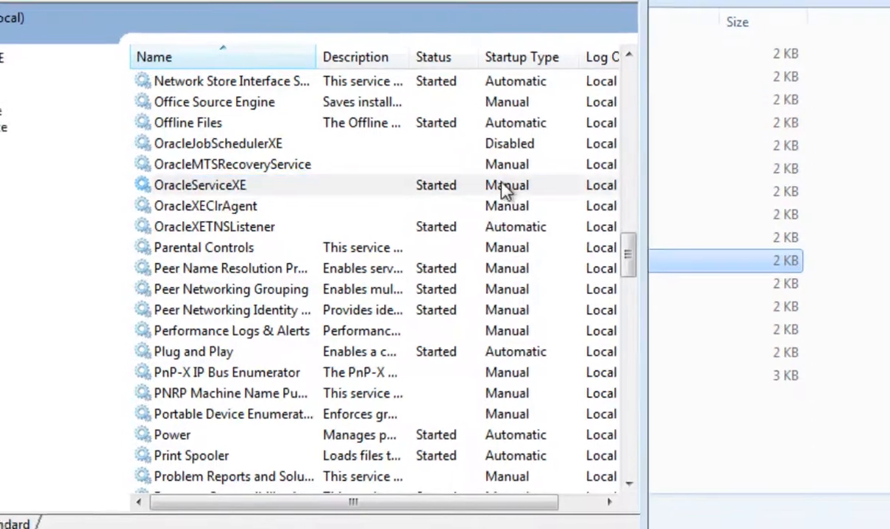
- Review OracleServiceXE's startup type and leave it at Manual without saving changes
double_click(499, 186)
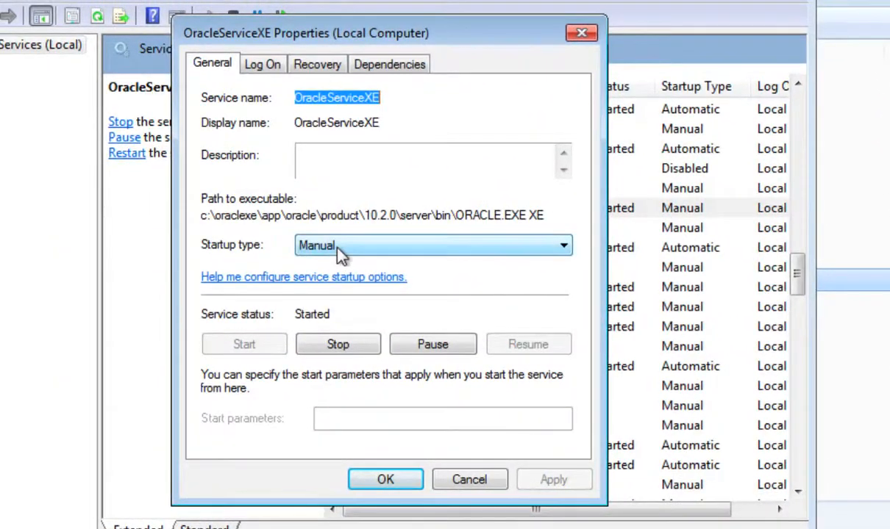
left_click(339, 250)
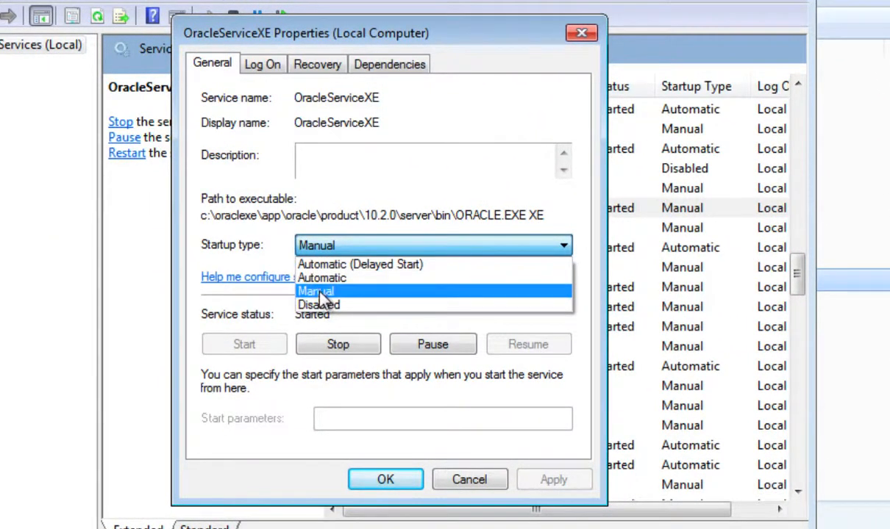
left_click(251, 263)
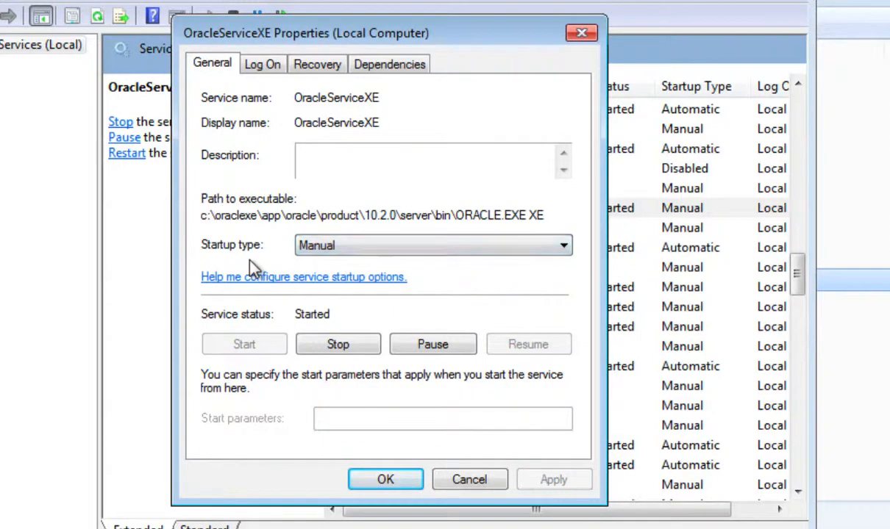
left_click(471, 479)
- Close Services, Administrative Tools and Control Panel
key("alt+F4")
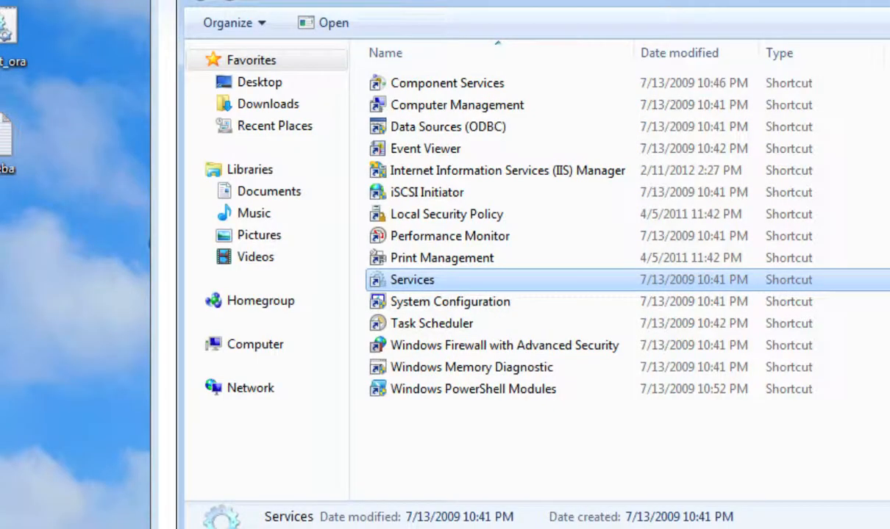
left_click(870, 7)
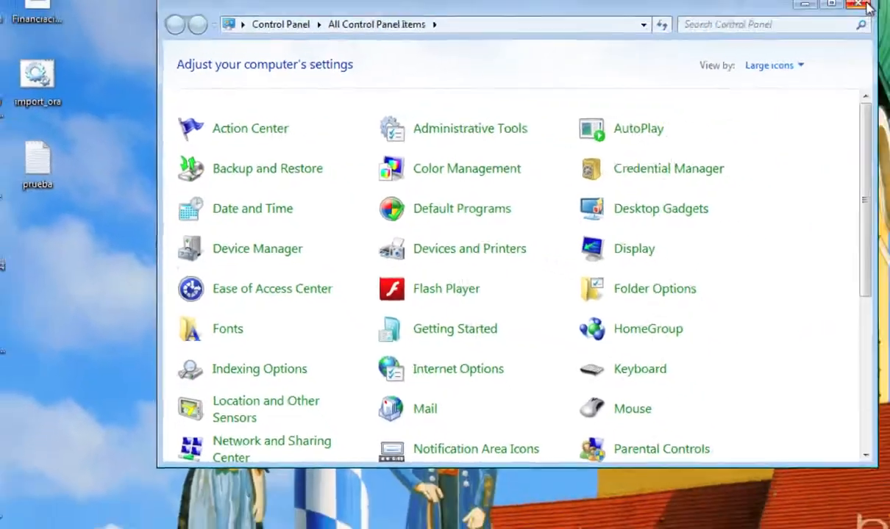
left_click(867, 6)
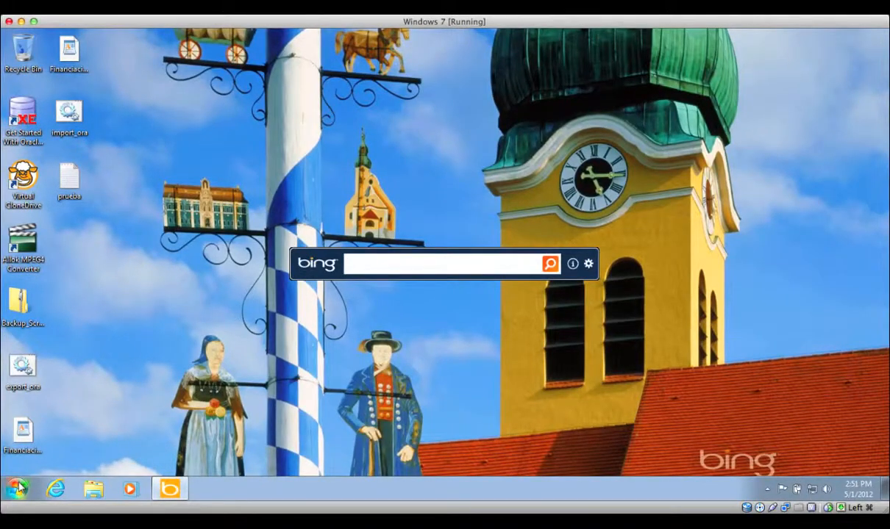
- Find Oracle Database 10g Express Edition under All Programs and right-click its Start Database shortcut
left_click(17, 486)
left_click(41, 434)
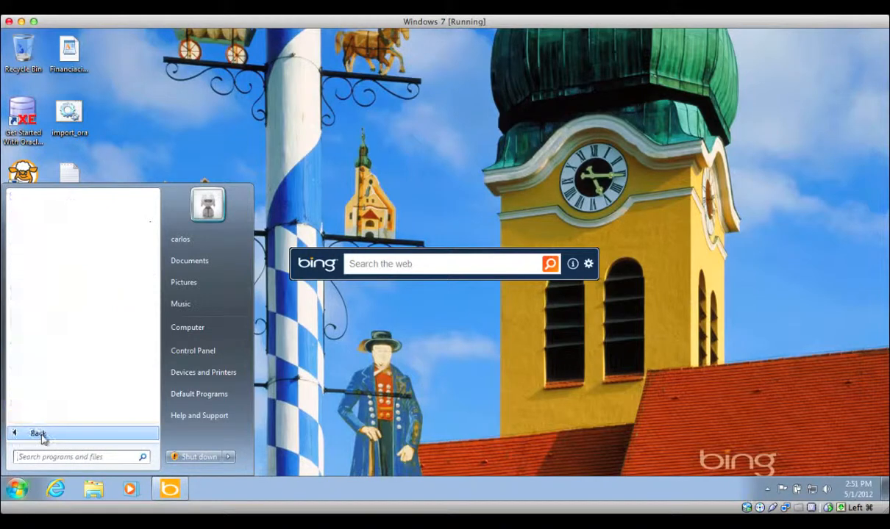
scroll(55, 376, "down", 1)
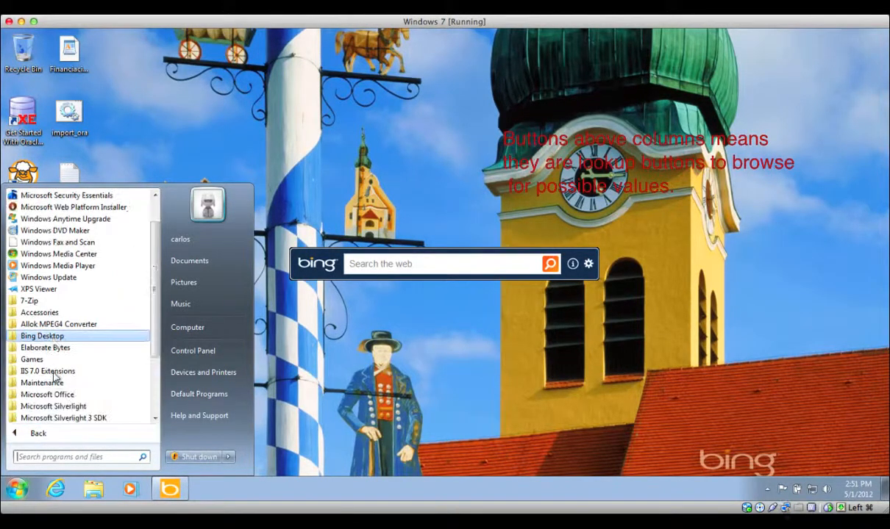
scroll(55, 376, "down", 3)
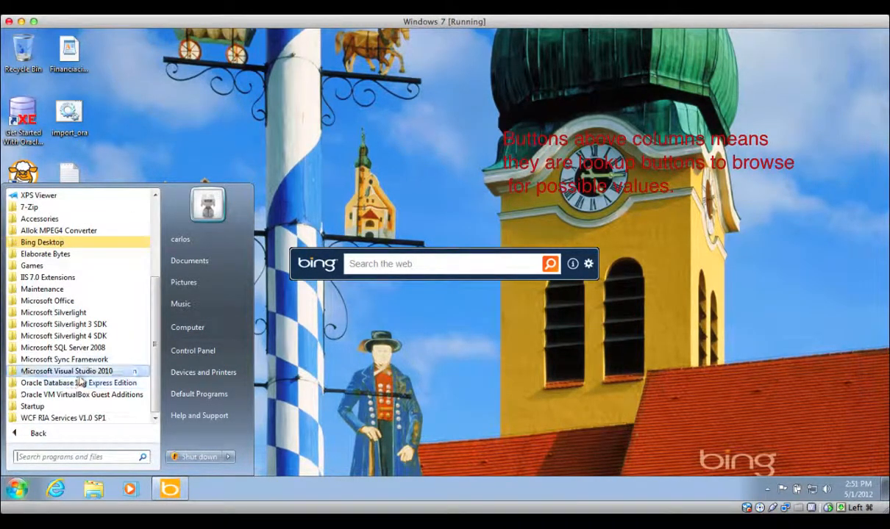
left_click(82, 383)
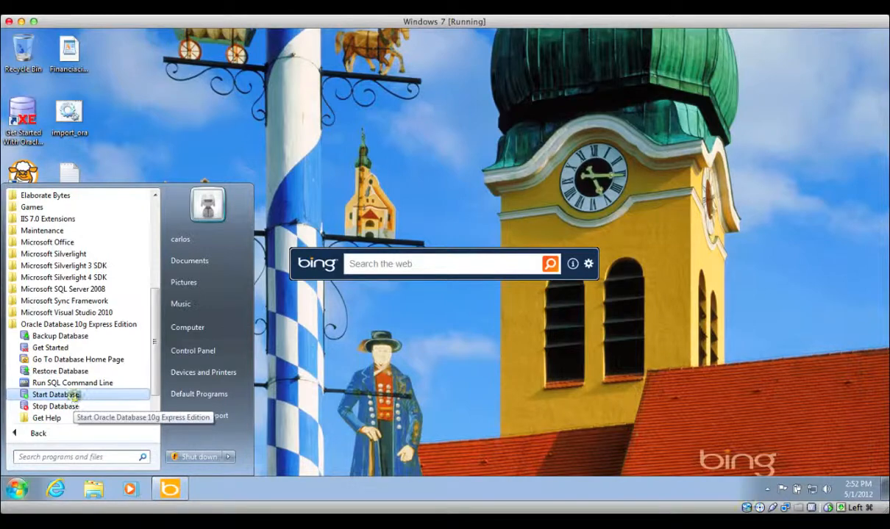
right_click(74, 396)
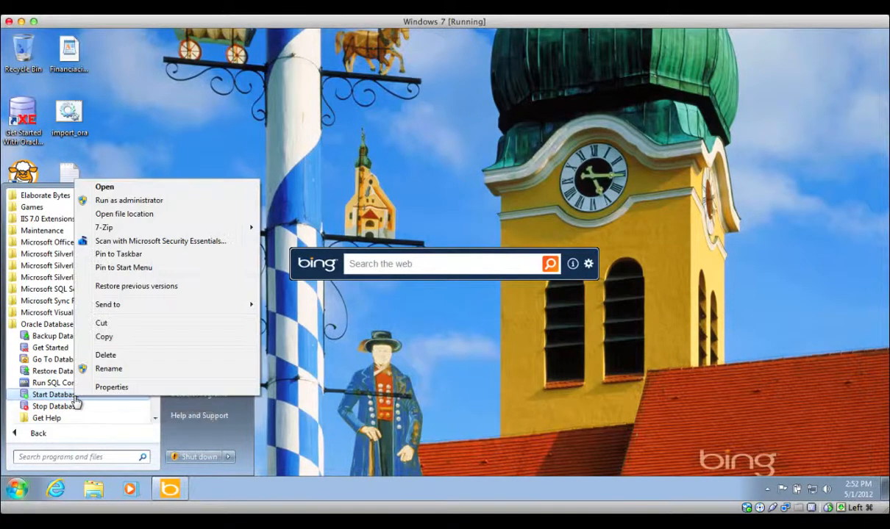
- Run Start Database as administrator, approve the UAC prompt, then close the console
left_click(136, 200)
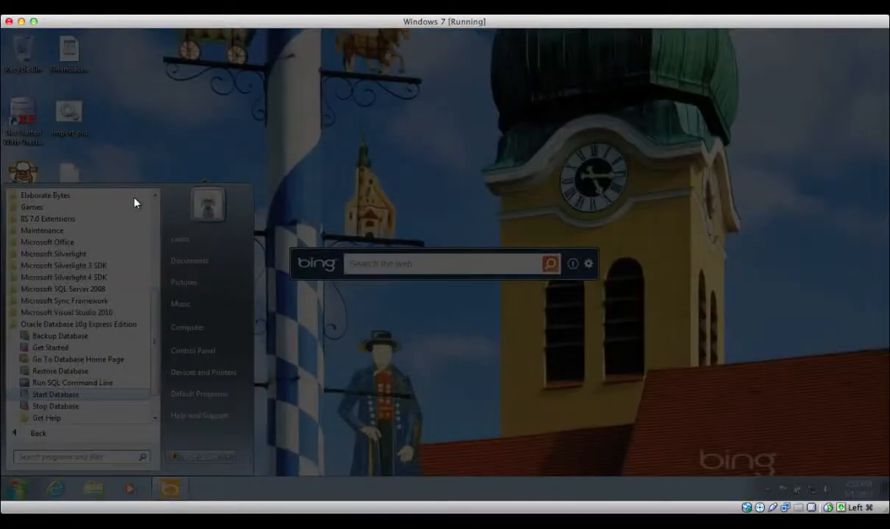
left_click(195, 325)
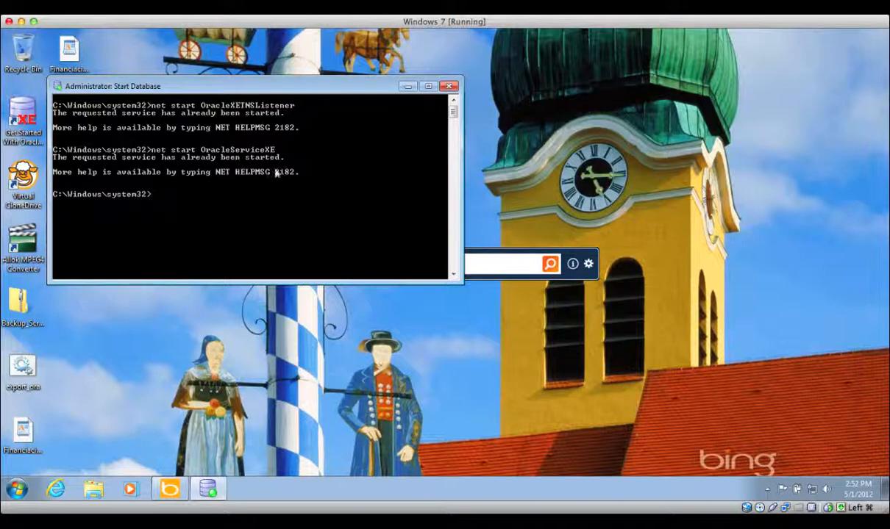
left_click(450, 85)
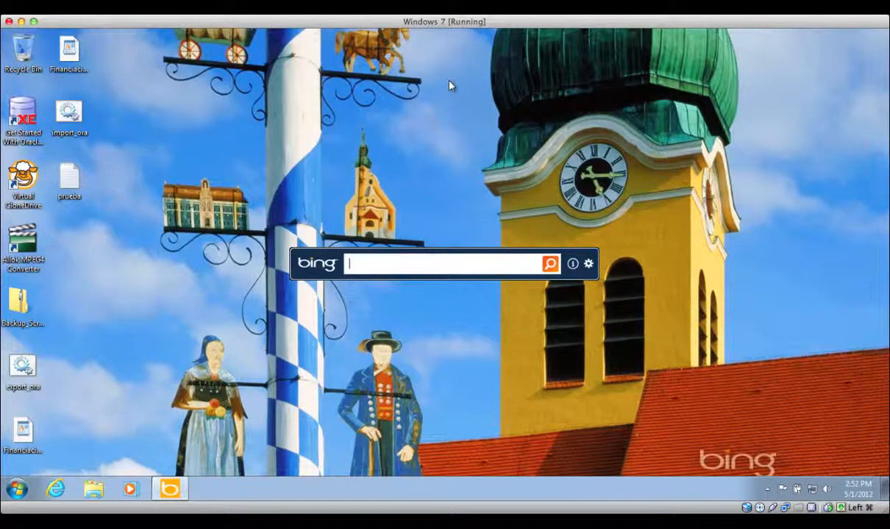
- Launch Go To Database Home Page from the Oracle Database 10g Express Edition Start menu folder
left_click(16, 488)
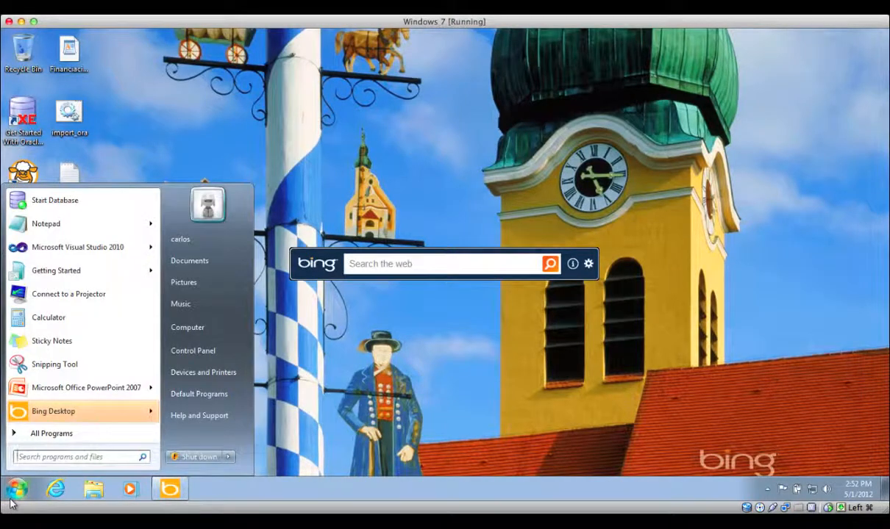
left_click(33, 437)
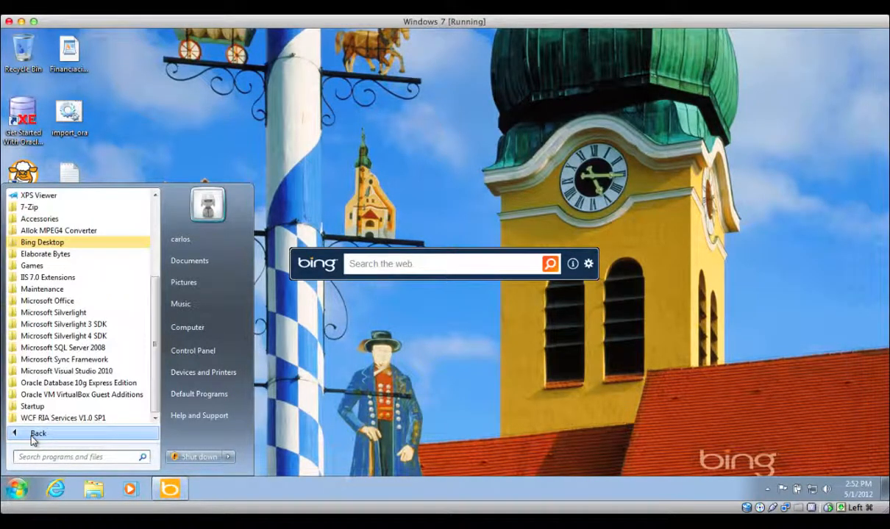
left_click(52, 383)
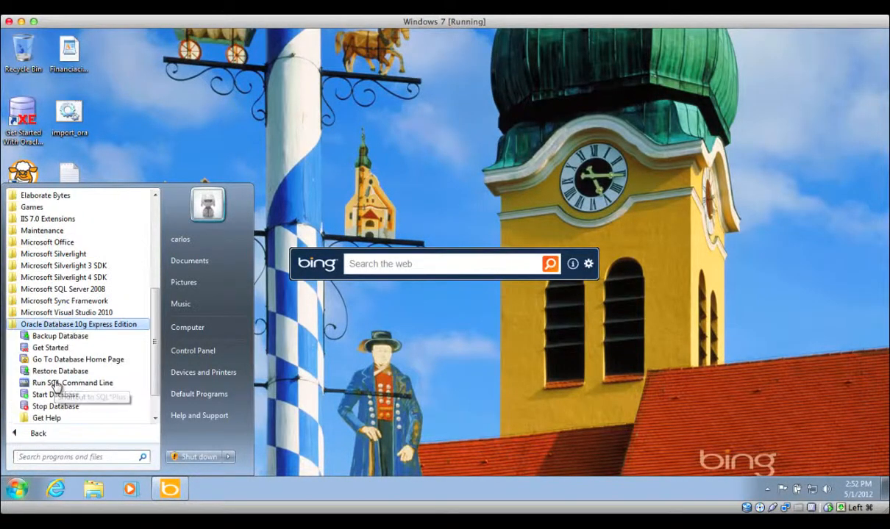
left_click(101, 362)
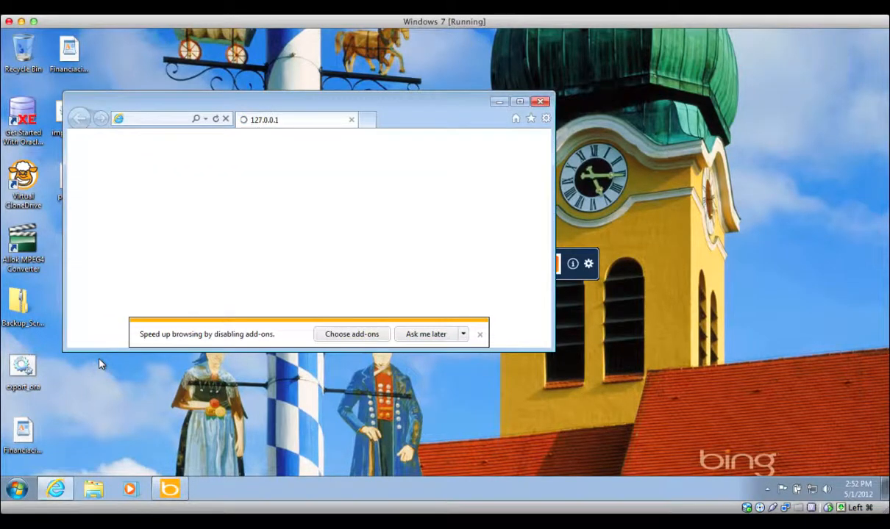
- Maximize the browser and log in as user system with the account password
left_click(519, 102)
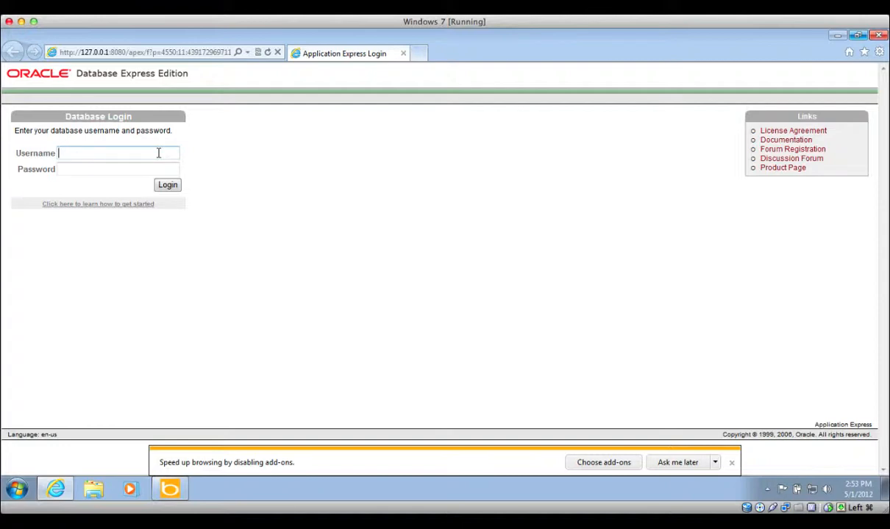
type("system")
key("Tab")
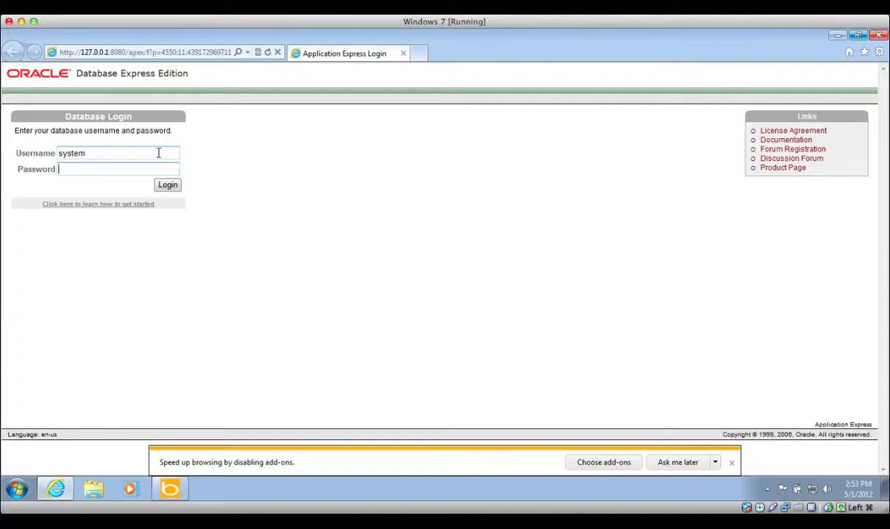
type("password")
key("Return")
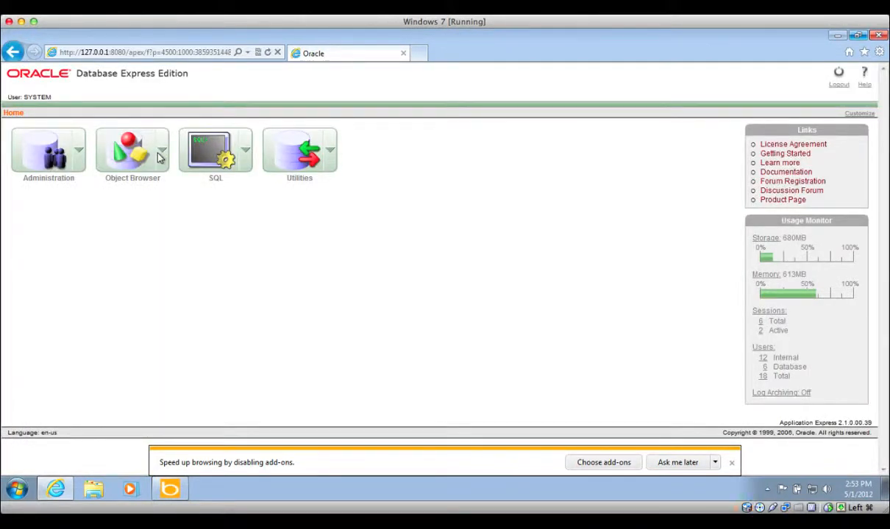
- View Storage Utilization (680 MB allocated, 13% used), go back, and reopen Administration > Storage
left_click(80, 155)
mouse_move(87, 206)
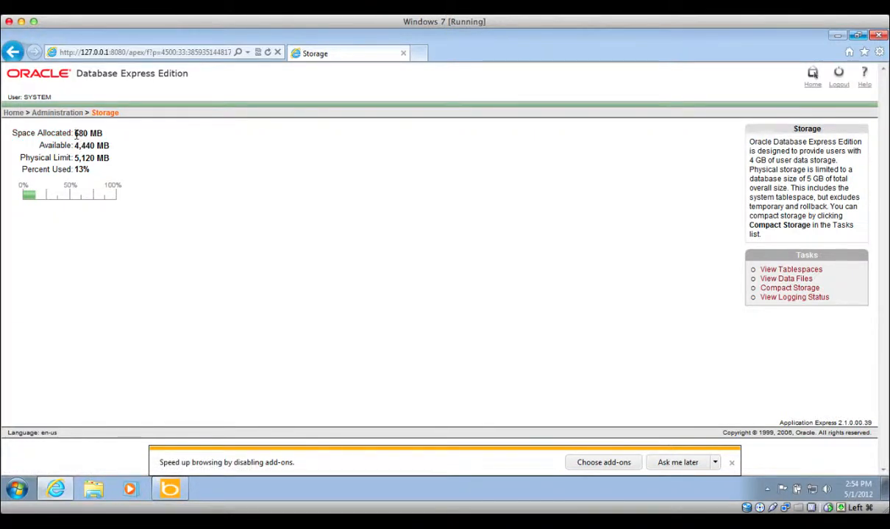
left_click(14, 54)
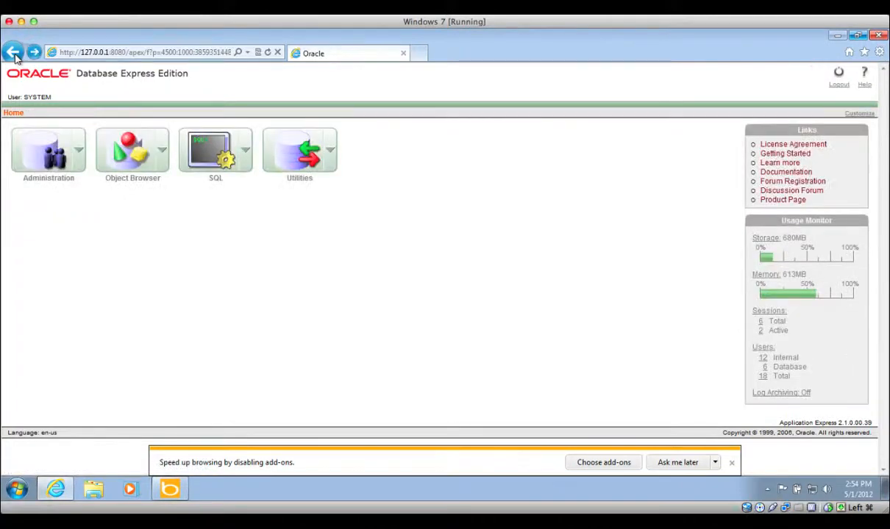
left_click(78, 151)
mouse_move(87, 212)
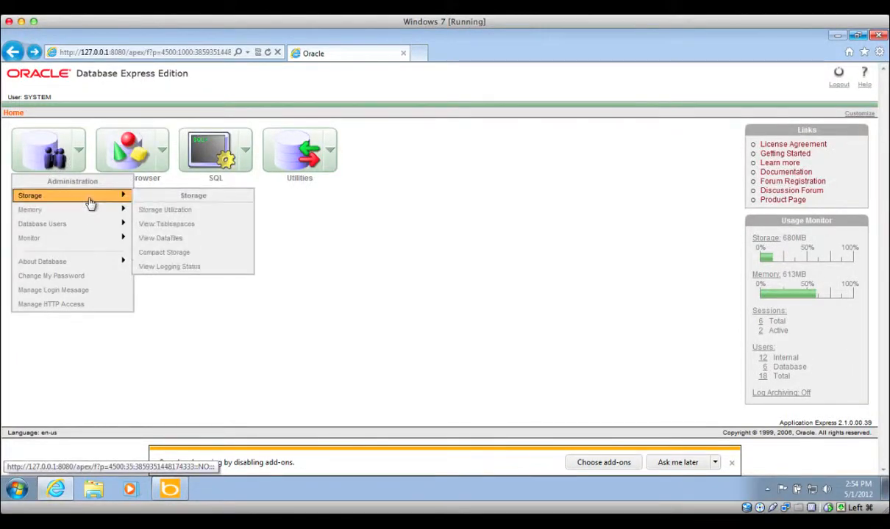
- Choose View Tablespaces to show usage for SYSTEM, SYSAUX, UNDO and USERS
left_click(185, 228)
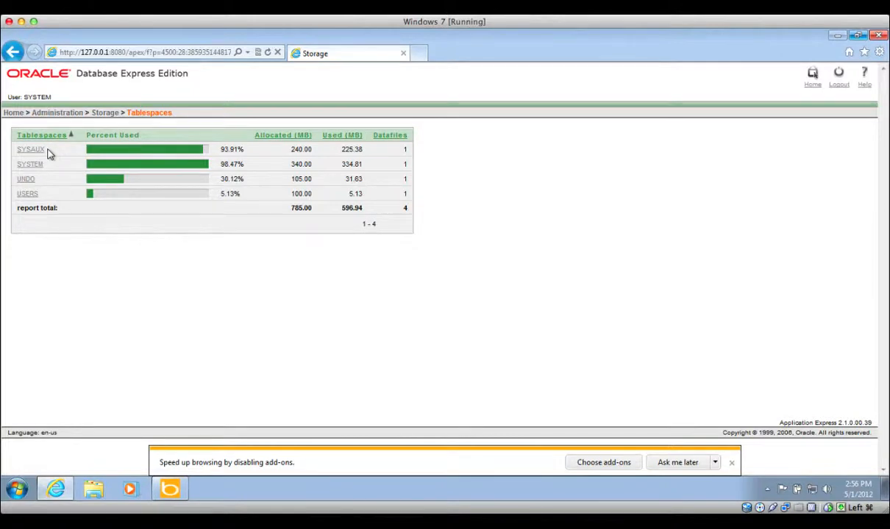
- Return home and open Administration > Storage > View Datafiles
left_click(15, 113)
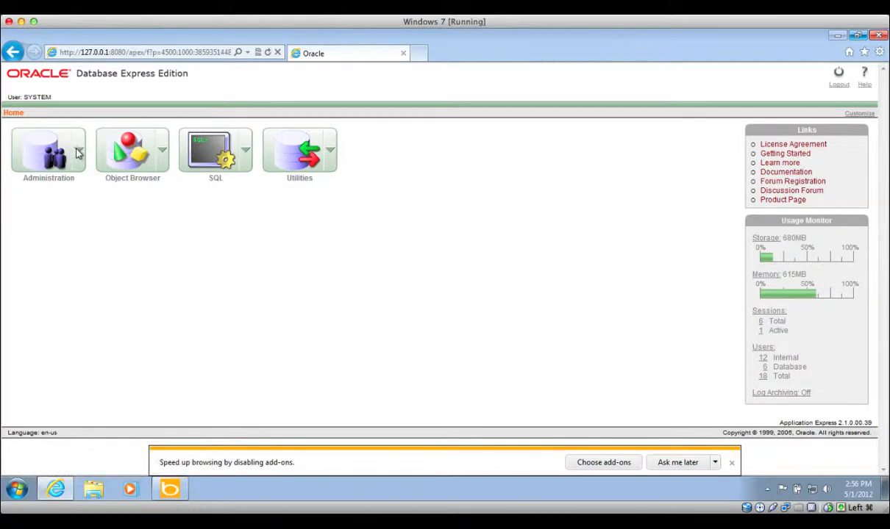
left_click(77, 149)
mouse_move(86, 214)
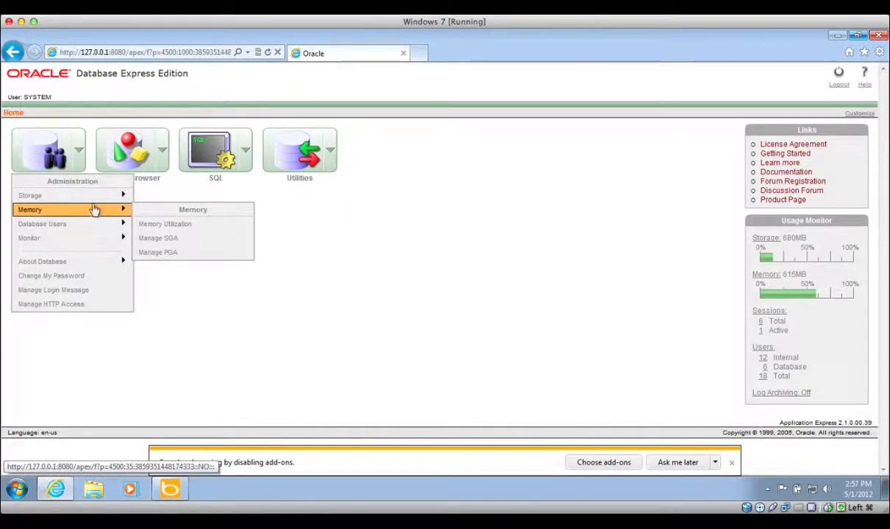
mouse_move(94, 197)
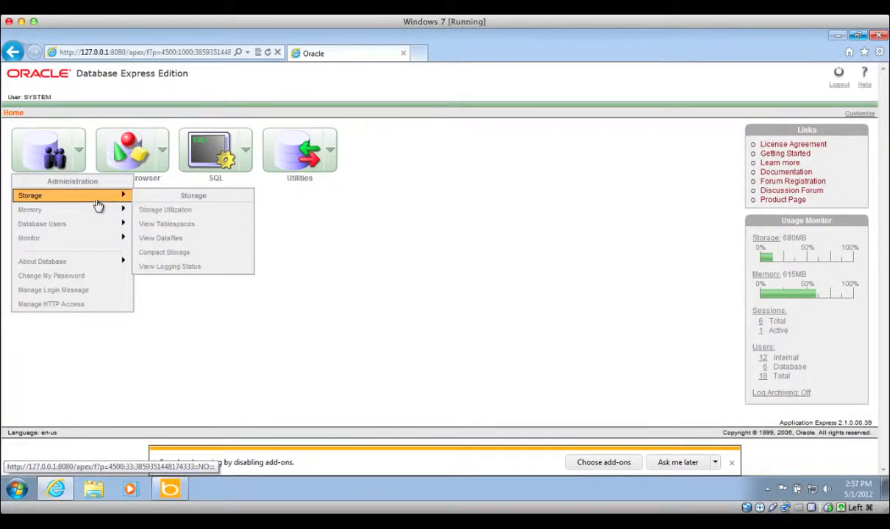
left_click(156, 243)
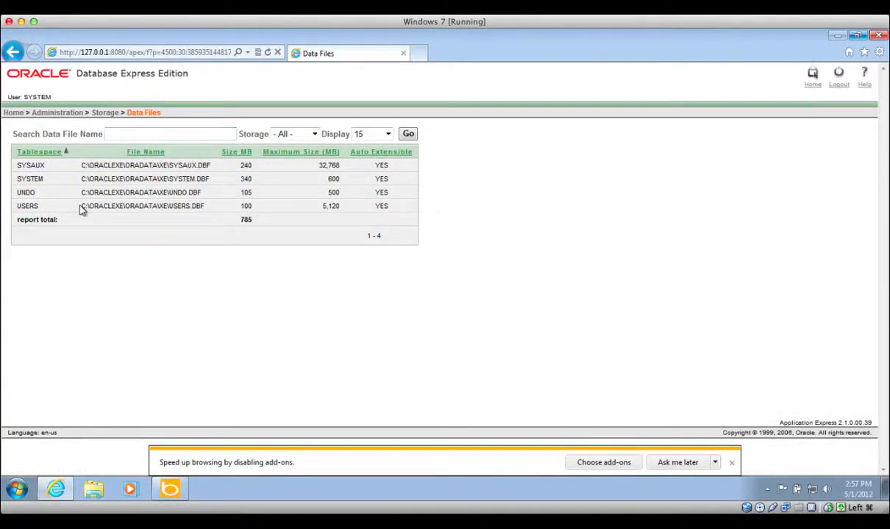
- Highlight the USERS data file name and its size in the report
left_click_drag(83, 208, 211, 206)
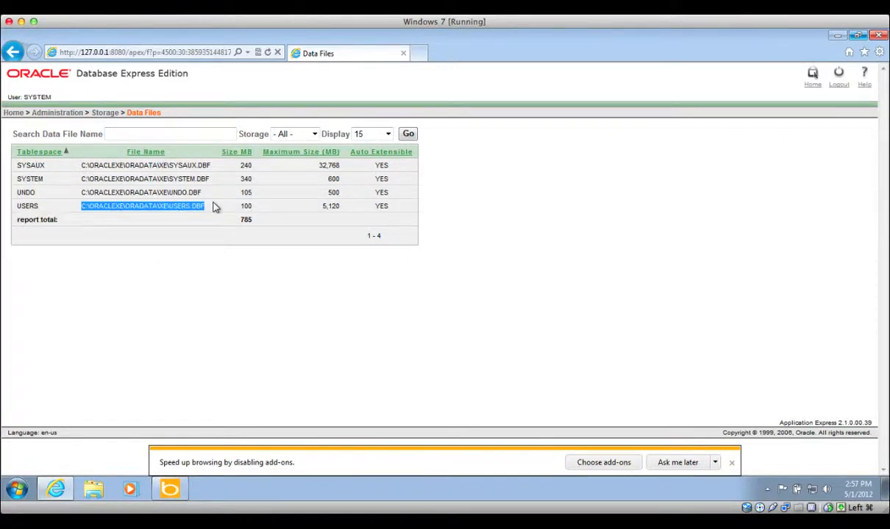
left_click(212, 205)
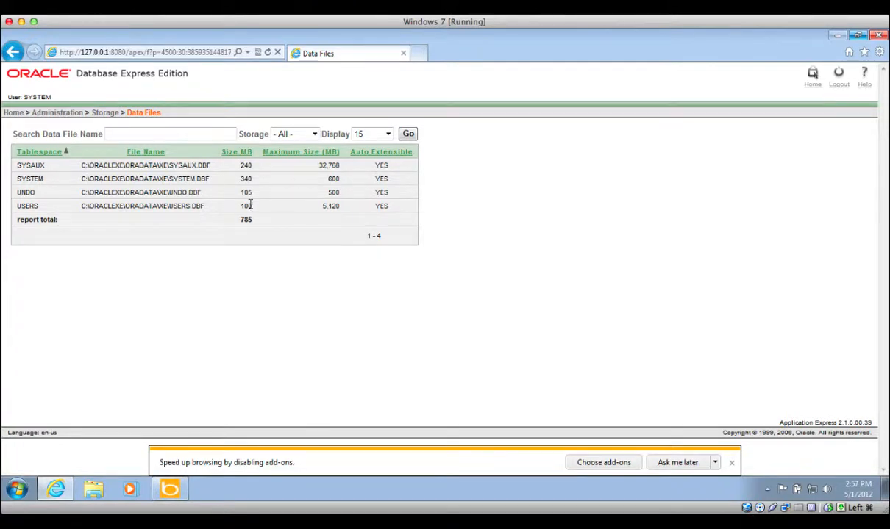
left_click_drag(250, 206, 240, 206)
left_click(381, 207)
- View the memory utilization figures under Administration > Memory
left_click(16, 113)
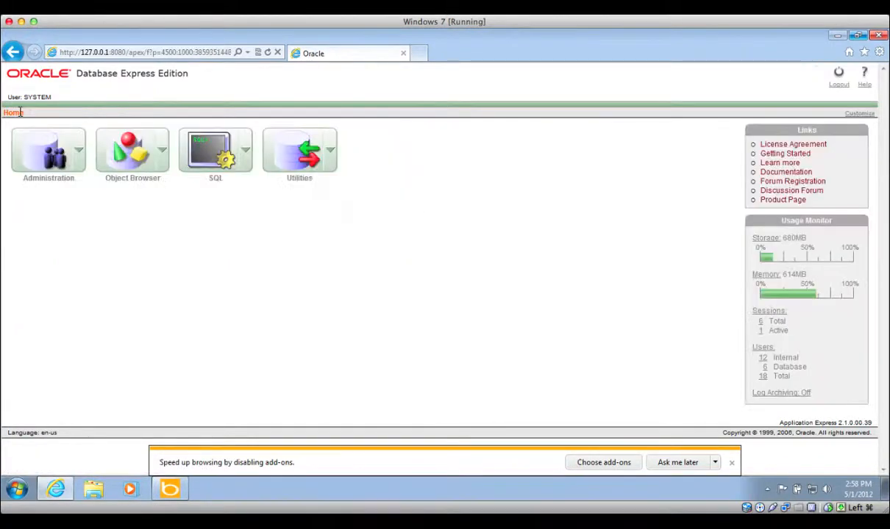
left_click(77, 152)
mouse_move(79, 217)
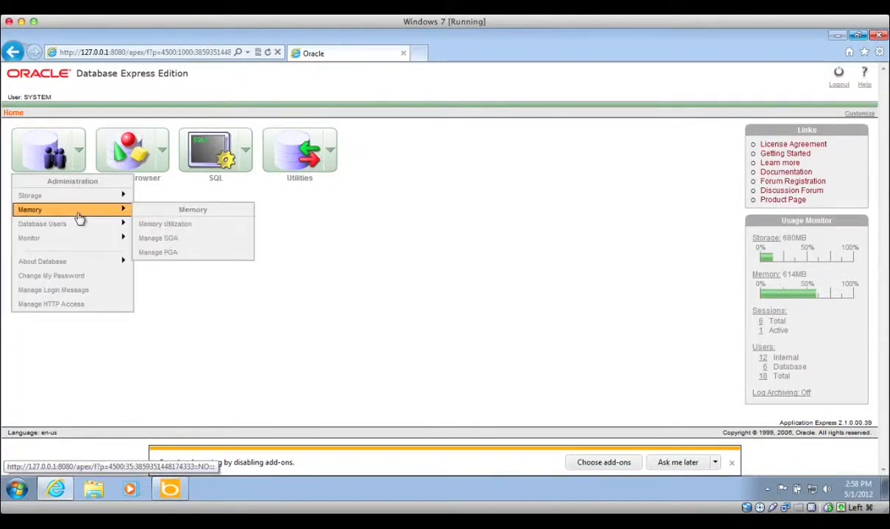
left_click(144, 224)
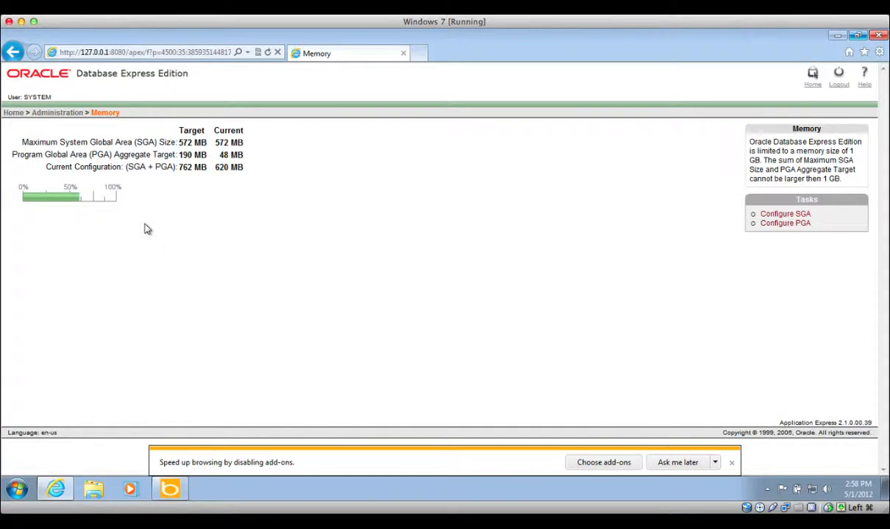
- Review the Manage Database Users list of six accounts, including PRUEBA, then return to Administration
left_click(40, 117)
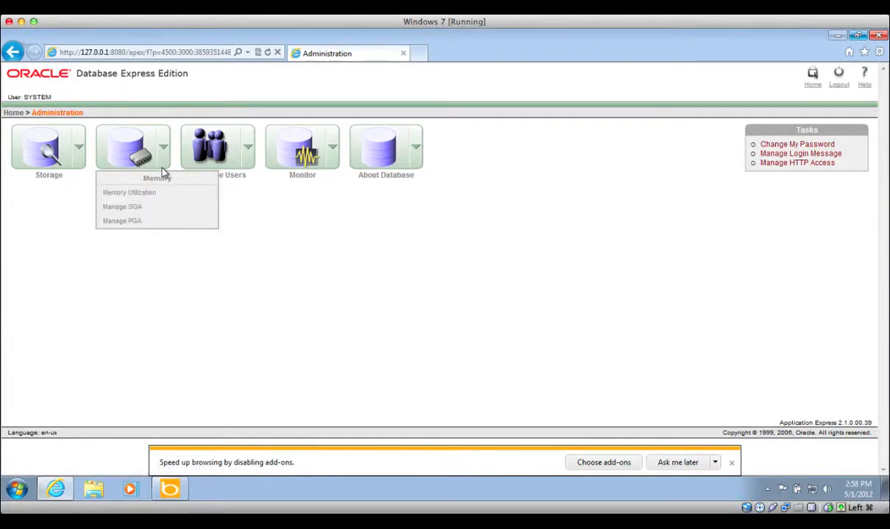
mouse_move(246, 165)
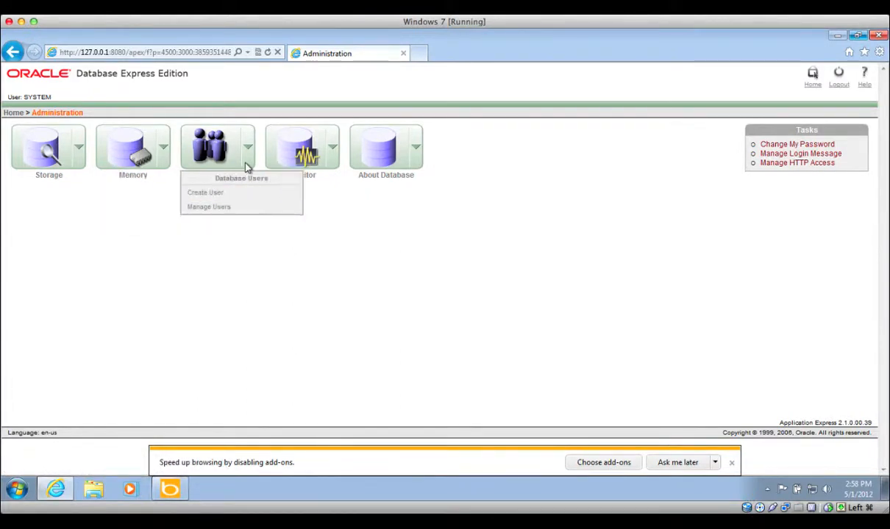
left_click(252, 212)
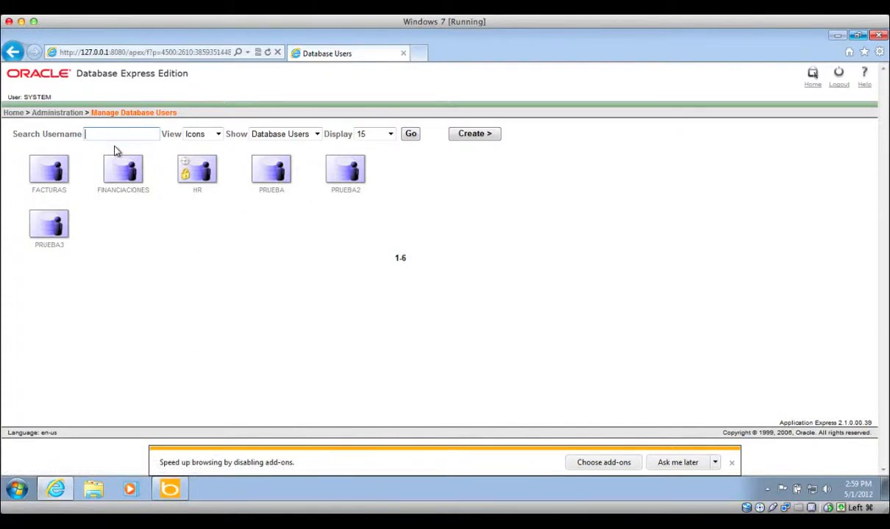
left_click(272, 192)
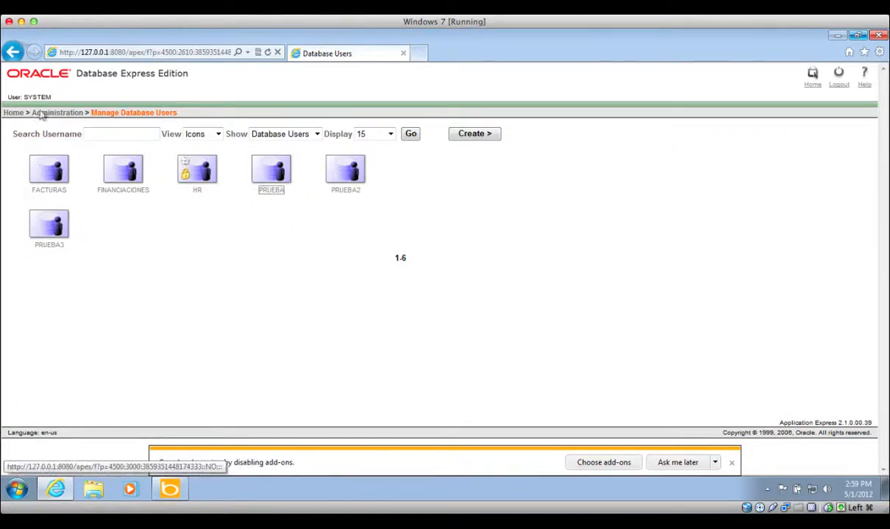
left_click_drag(62, 108, 63, 114)
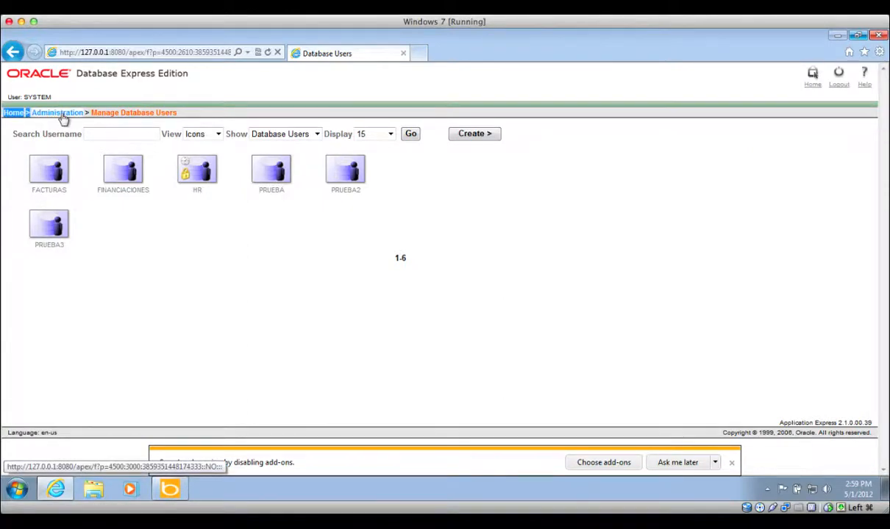
left_click(63, 115)
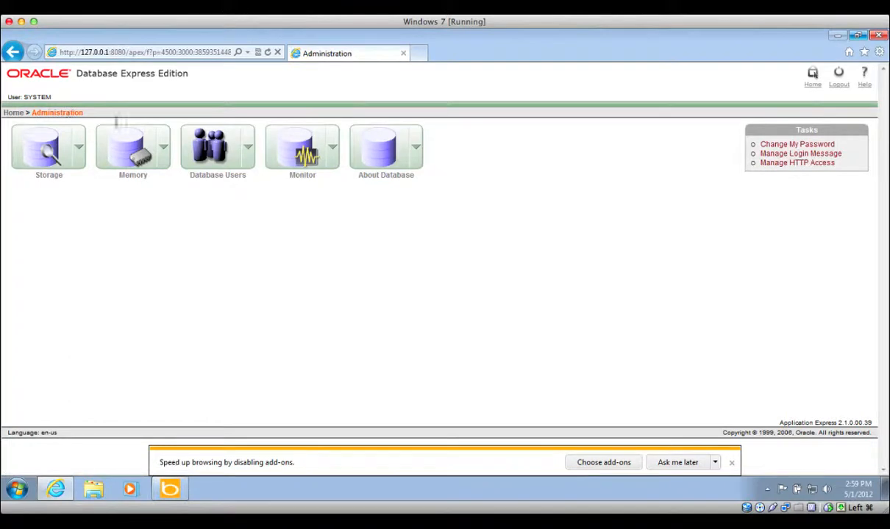
- Show the Sessions monitor report, with one active session: SID 37 for ANONYMOUS
left_click(333, 160)
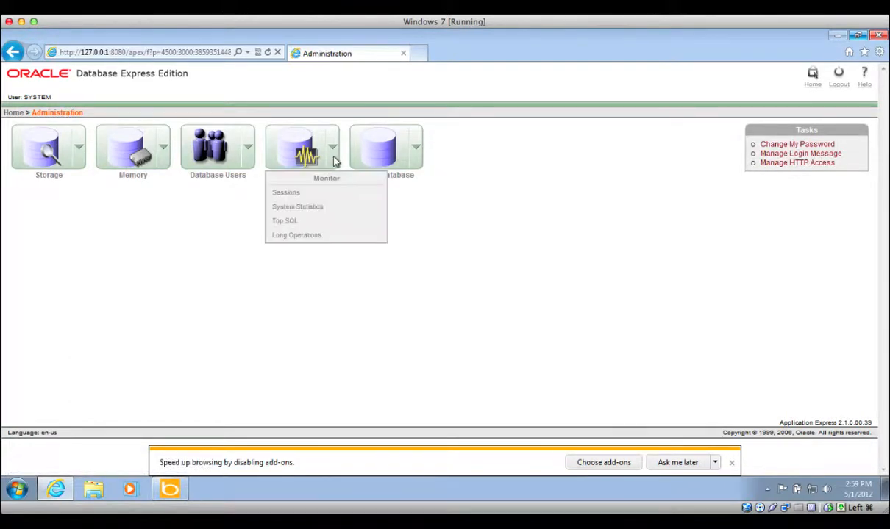
left_click(335, 193)
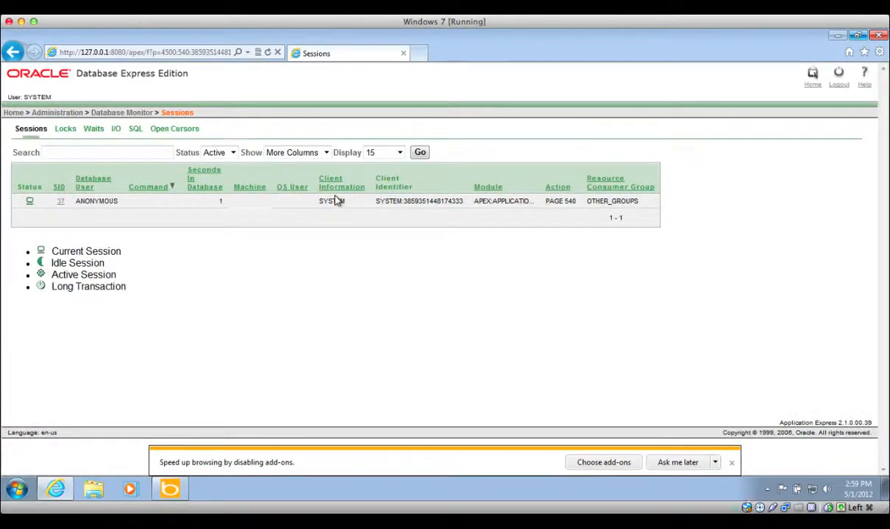
left_click_drag(338, 210, 344, 249)
left_click(343, 251)
left_click(17, 114)
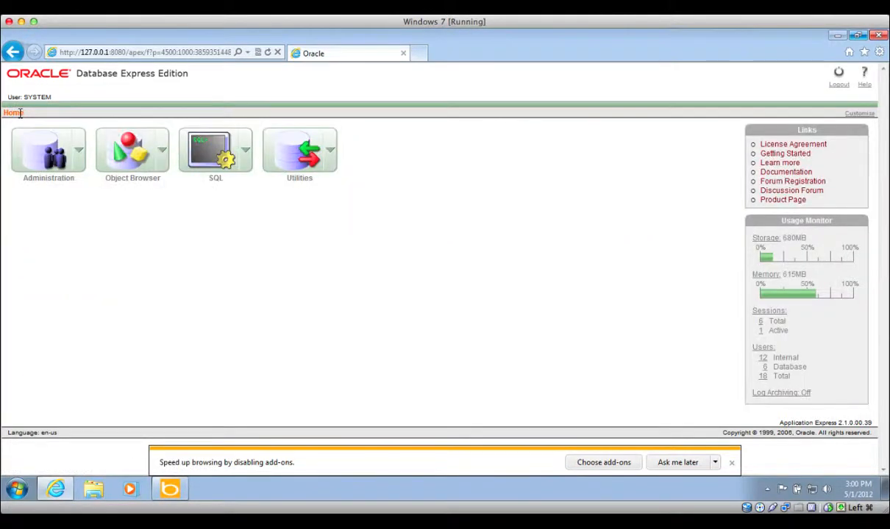
left_click(164, 161)
mouse_move(170, 210)
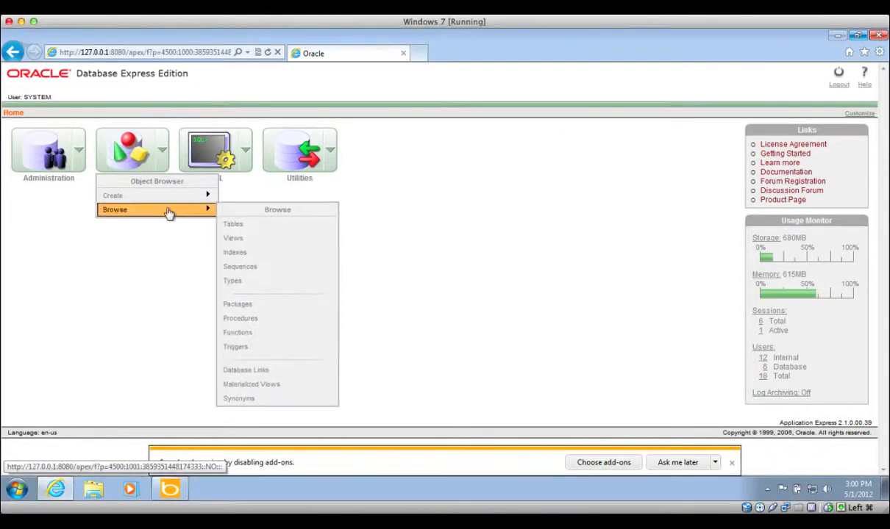
left_click(228, 223)
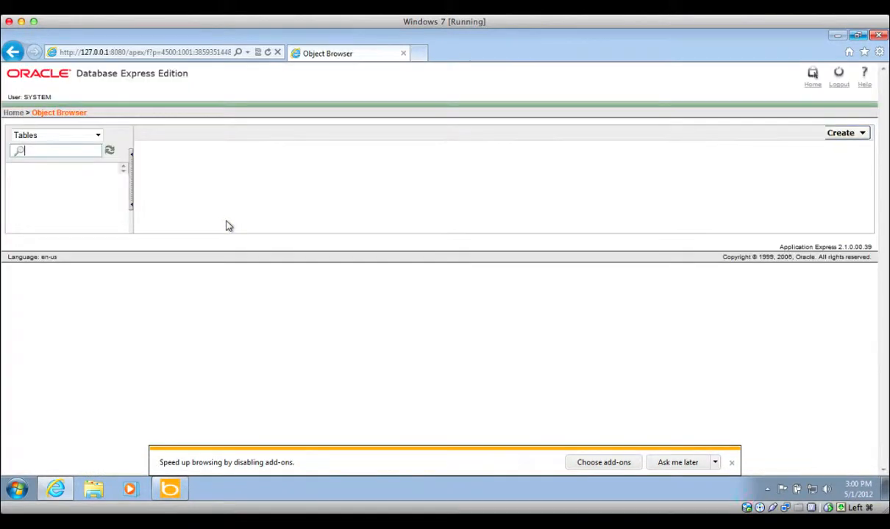
mouse_move(122, 192)
left_mouse_down()
mouse_move(125, 389)
mouse_move(135, 189)
left_mouse_up()
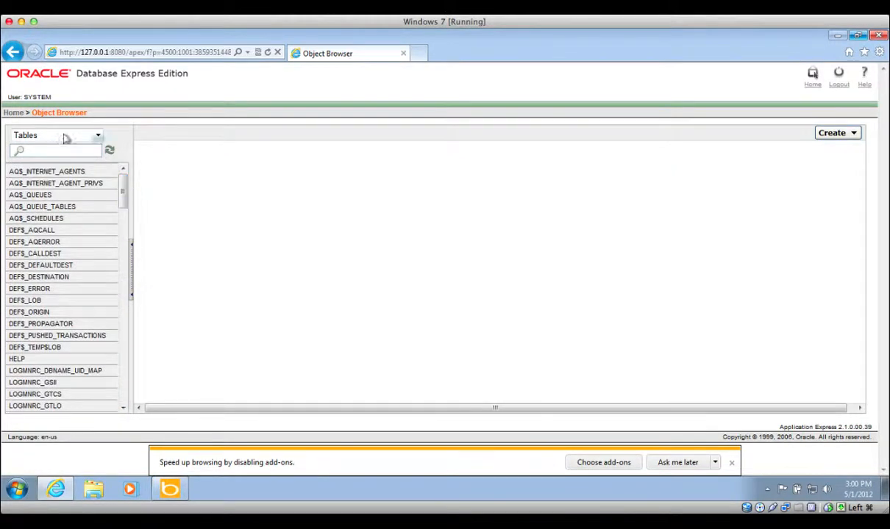
left_click(16, 114)
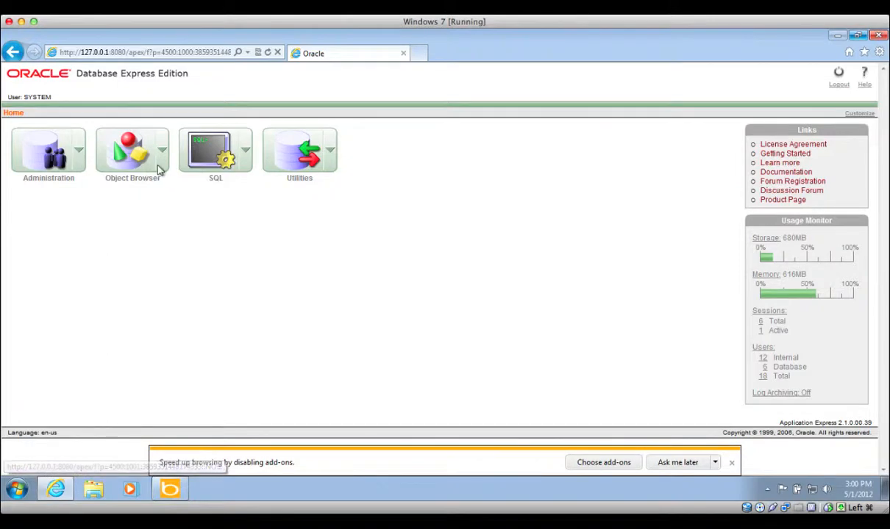
left_click(246, 156)
mouse_move(274, 197)
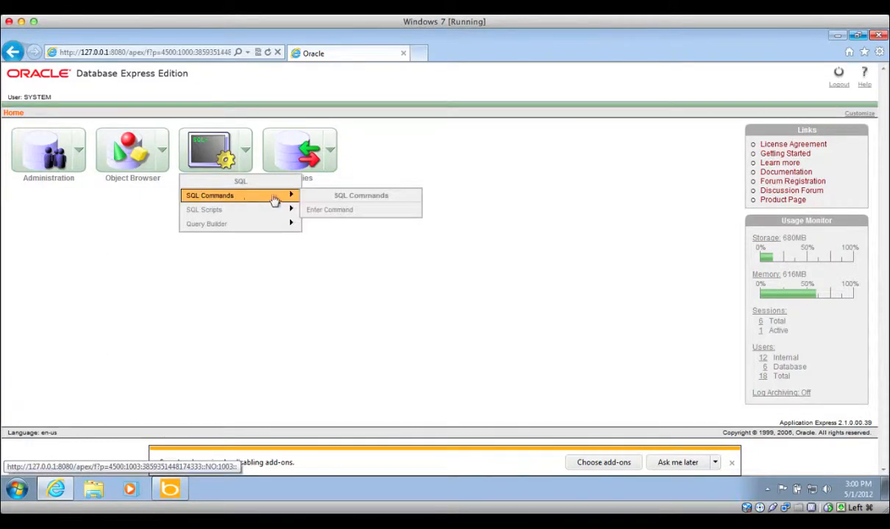
left_click(309, 210)
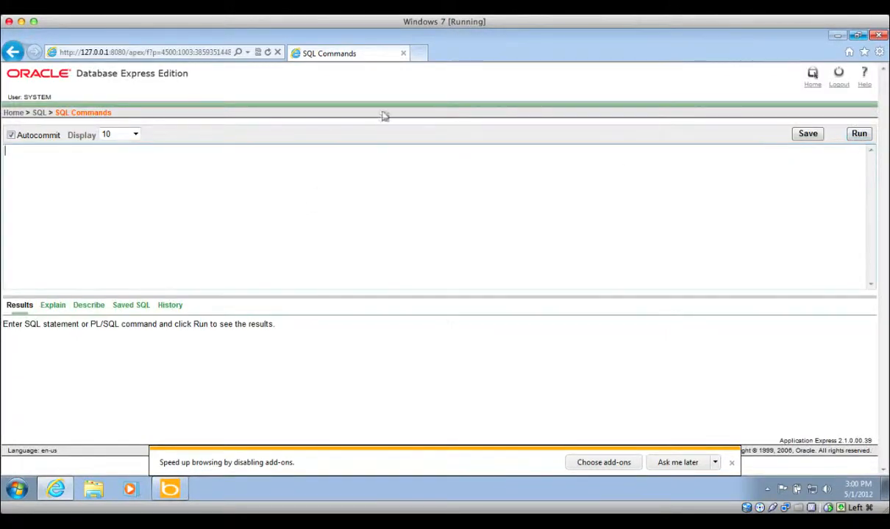
left_click(12, 114)
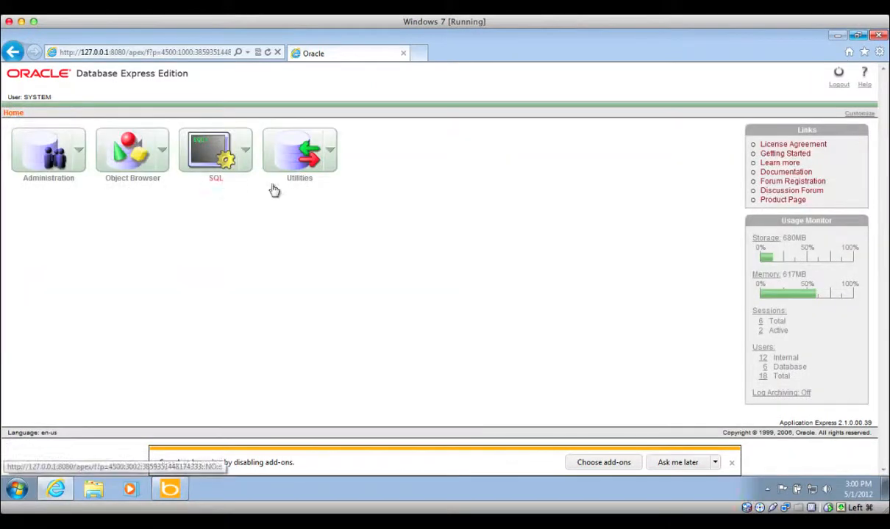
left_click(336, 159)
mouse_move(337, 201)
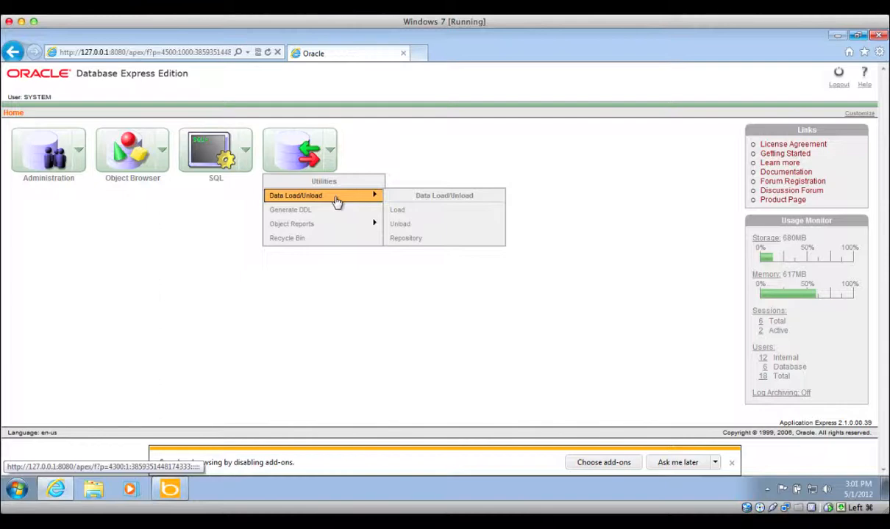
- Start a Create User form for username prueba5, then enter and confirm its password
left_click(78, 150)
mouse_move(81, 230)
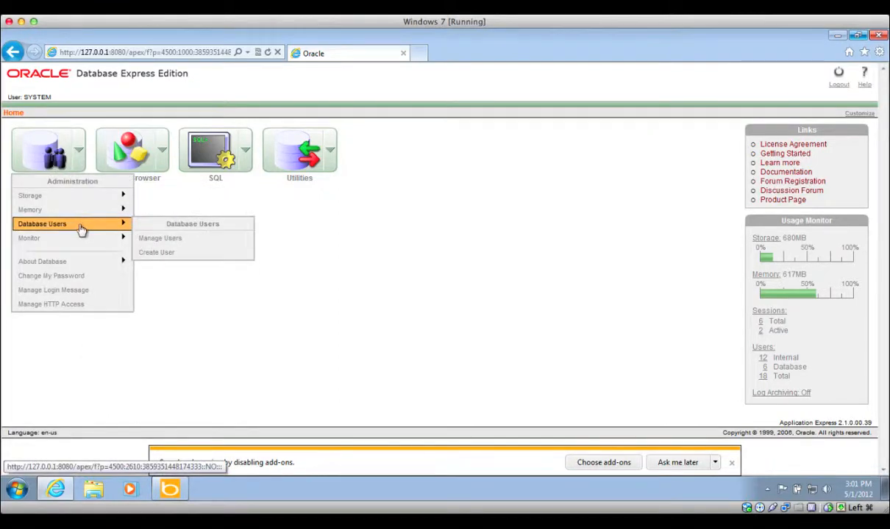
left_click(155, 253)
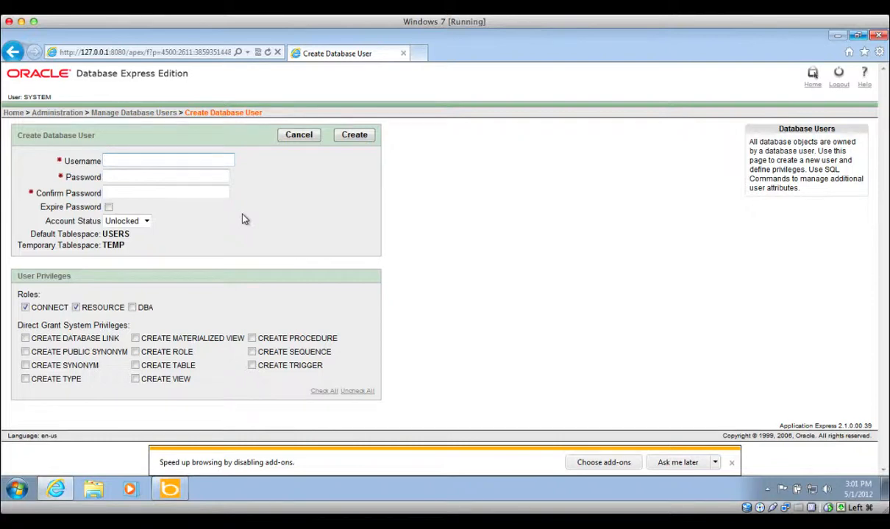
type("prueba5")
key("Tab")
type("•••••••")
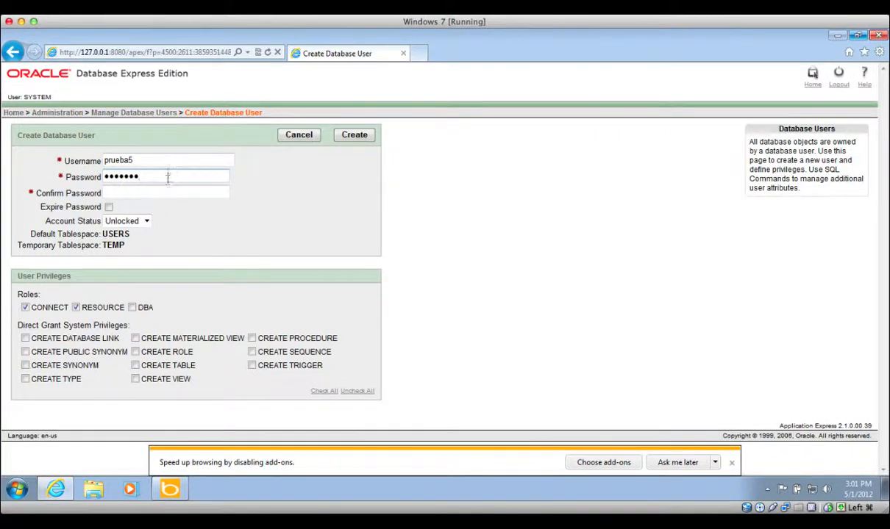
left_click(170, 192)
type("•••••••")
left_click(146, 223)
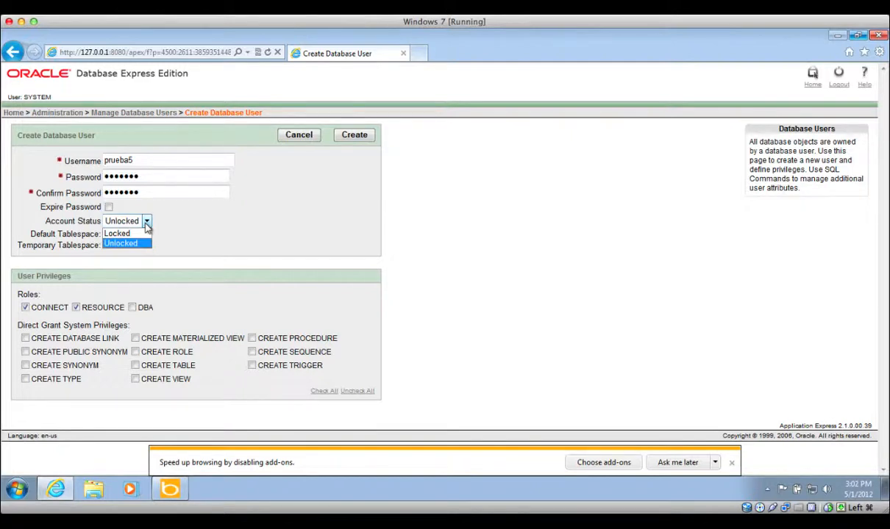
left_click(176, 223)
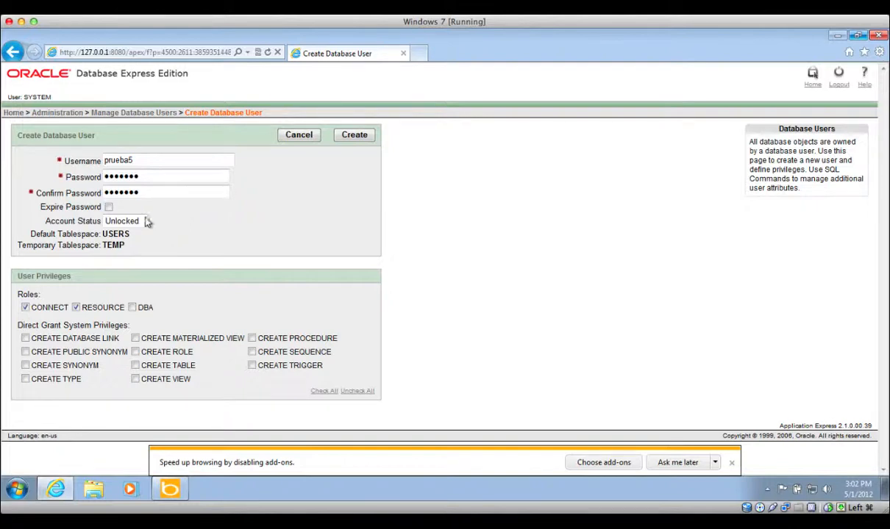
left_click(146, 221)
left_click(147, 233)
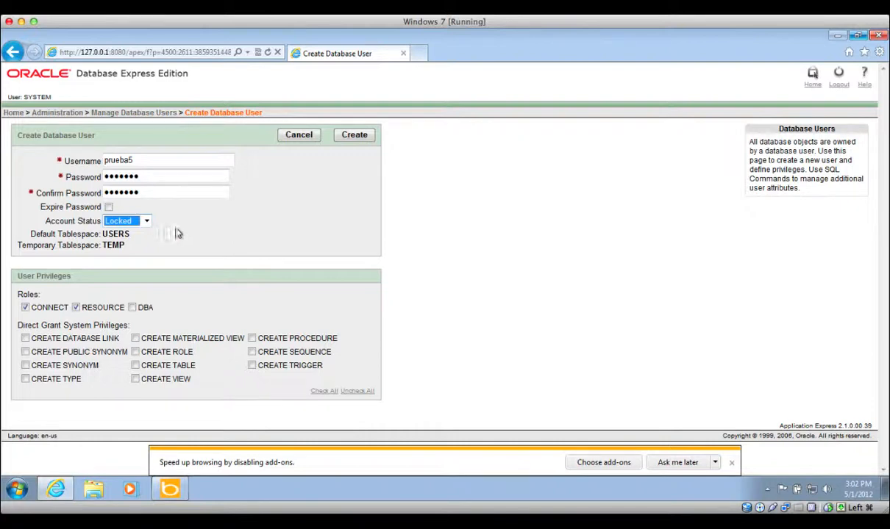
left_click(147, 221)
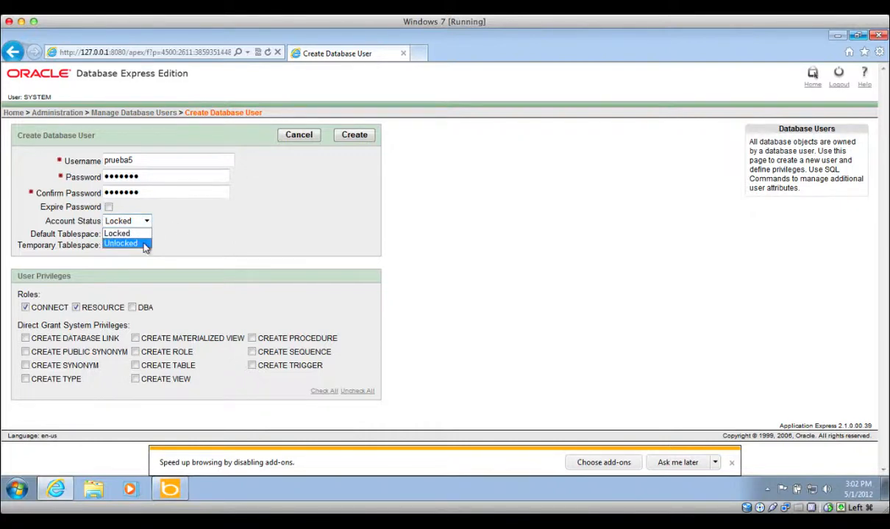
left_click(145, 245)
left_click(189, 242)
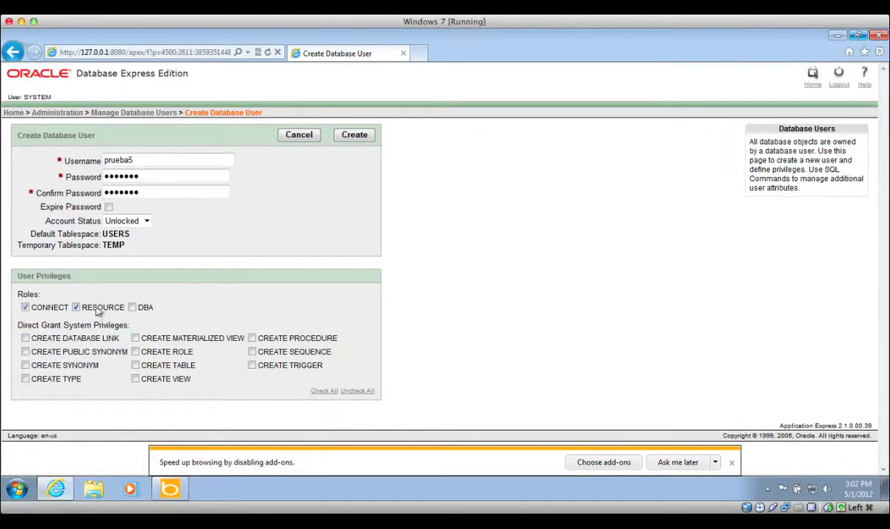
- Grant prueba5 the DBA role and check all direct system privileges
left_click(132, 308)
left_click(322, 391)
- Create user prueba5 and point out the logged-in SYSTEM user name
left_click(355, 135)
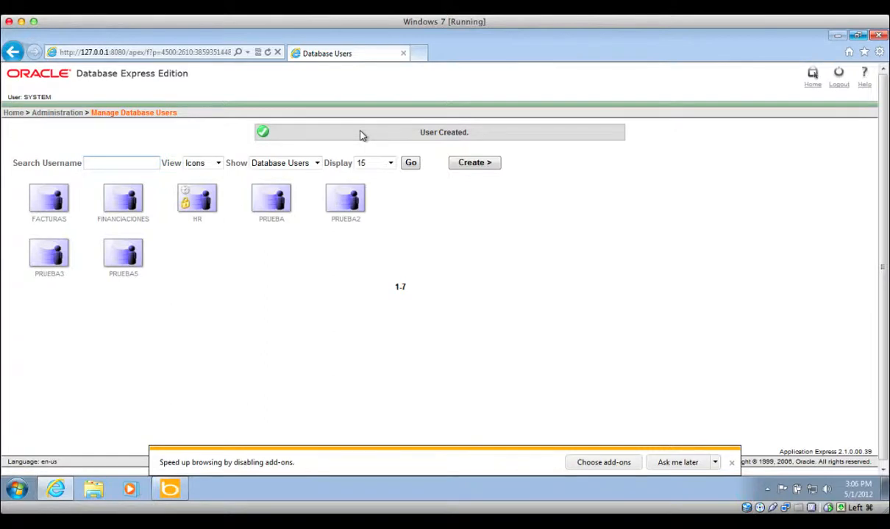
double_click(36, 97)
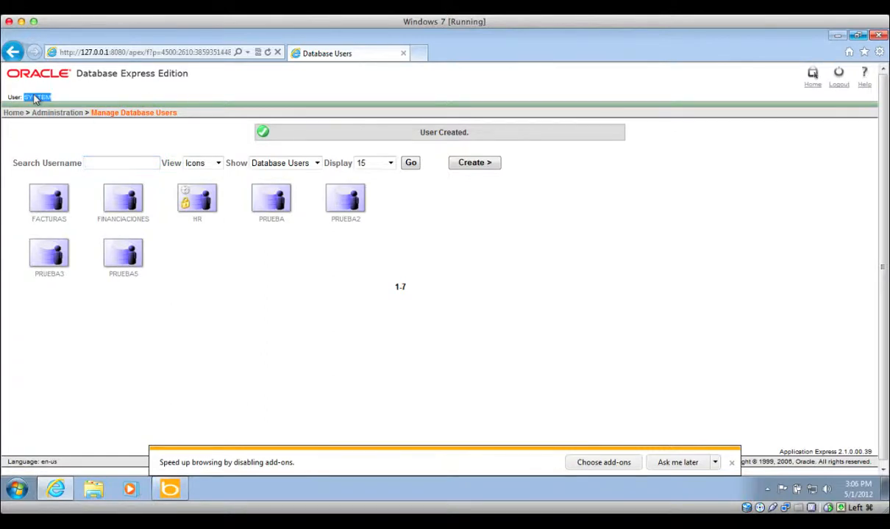
left_click(131, 90)
- Log out of SYSTEM and sign back in as prueba5 with its password
left_click(838, 79)
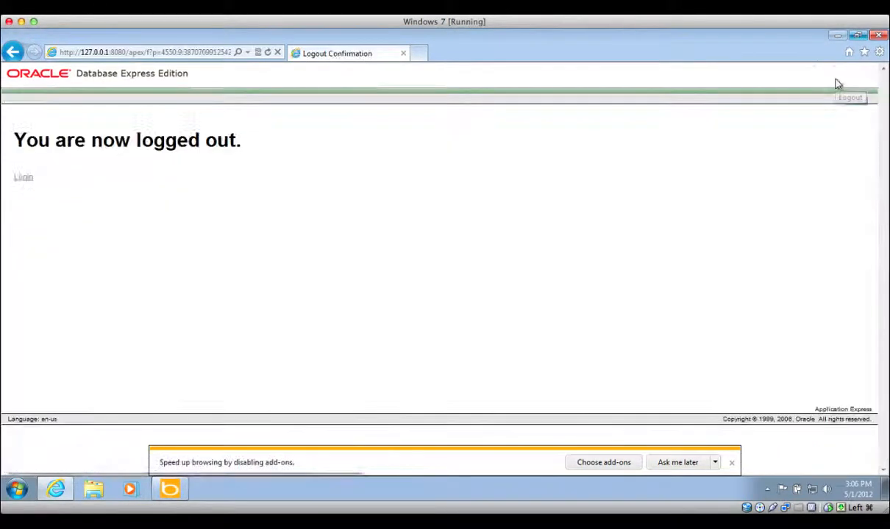
left_click(24, 178)
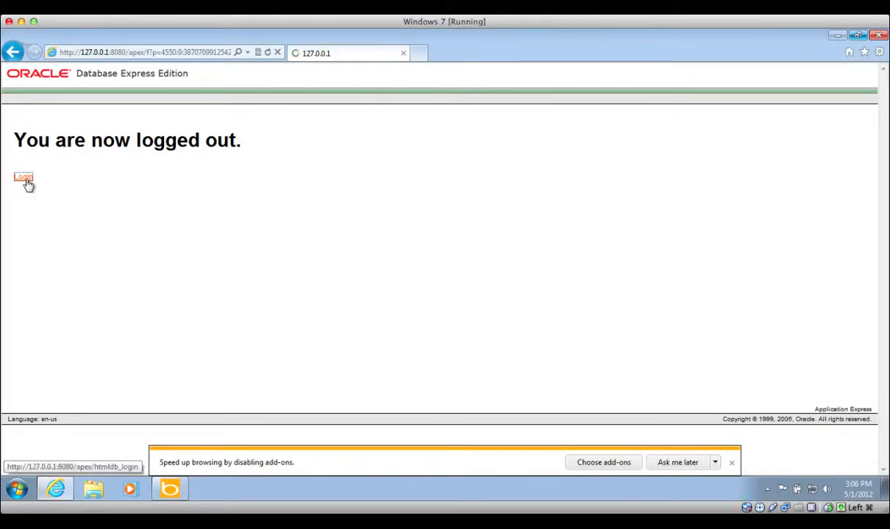
type("prueb")
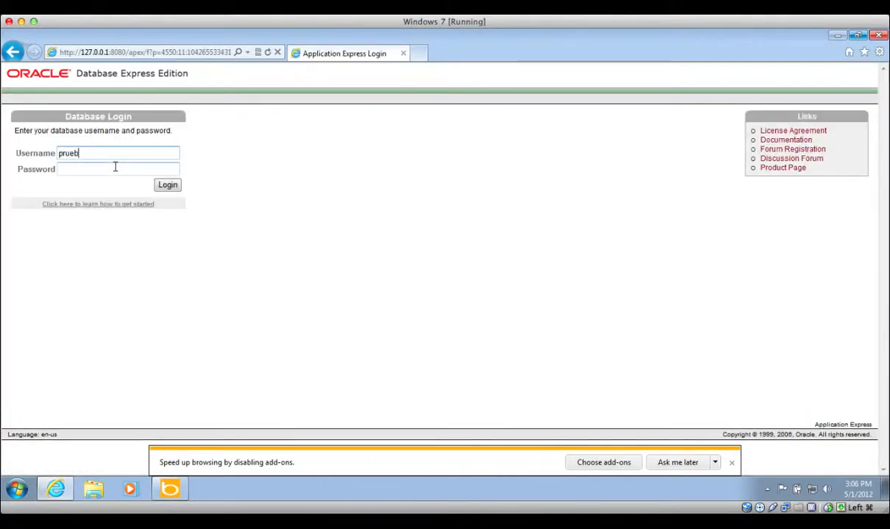
type("a5")
key("Tab")
type("prueba5")
left_click(171, 187)
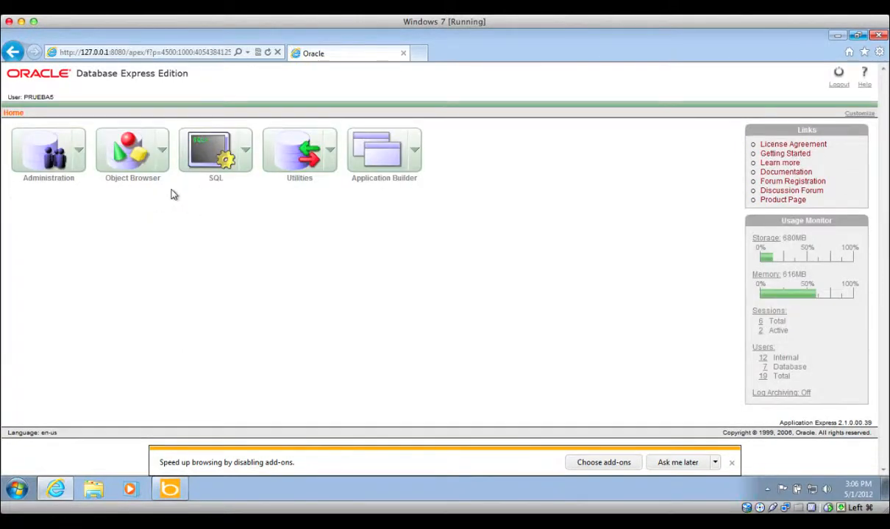
left_click(161, 151)
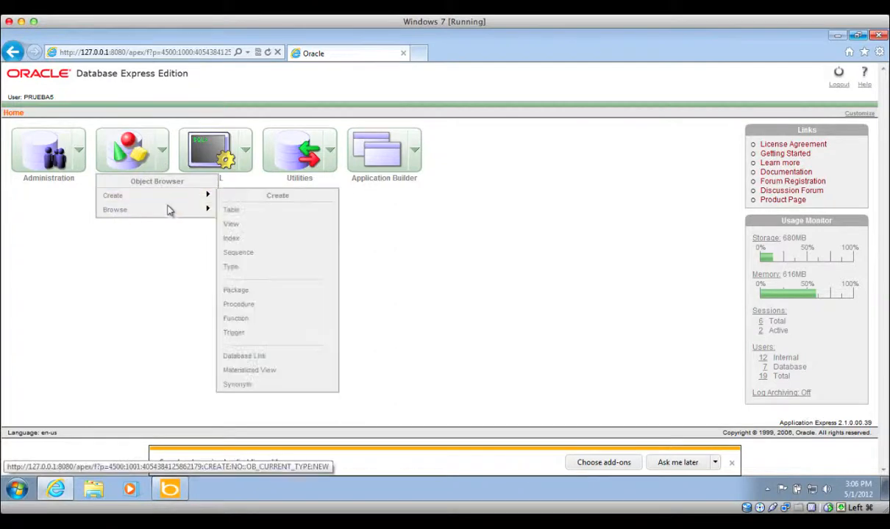
mouse_move(171, 212)
left_click(227, 227)
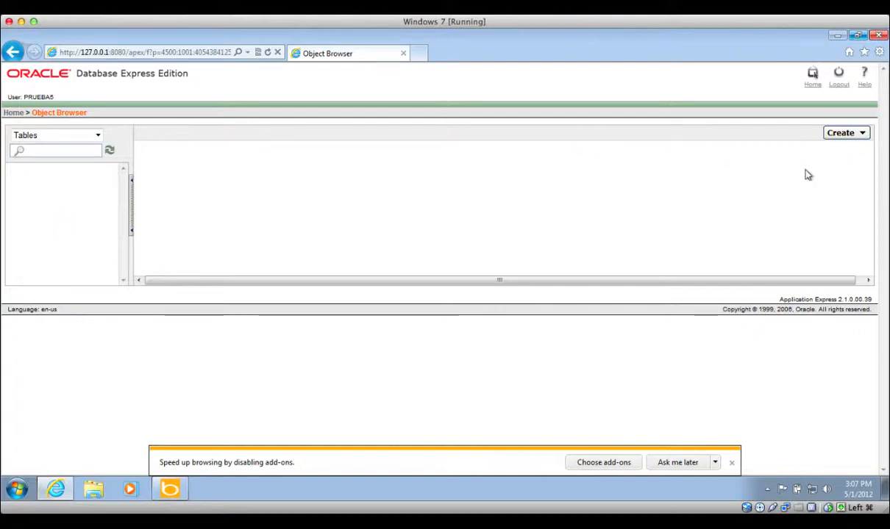
left_click(859, 133)
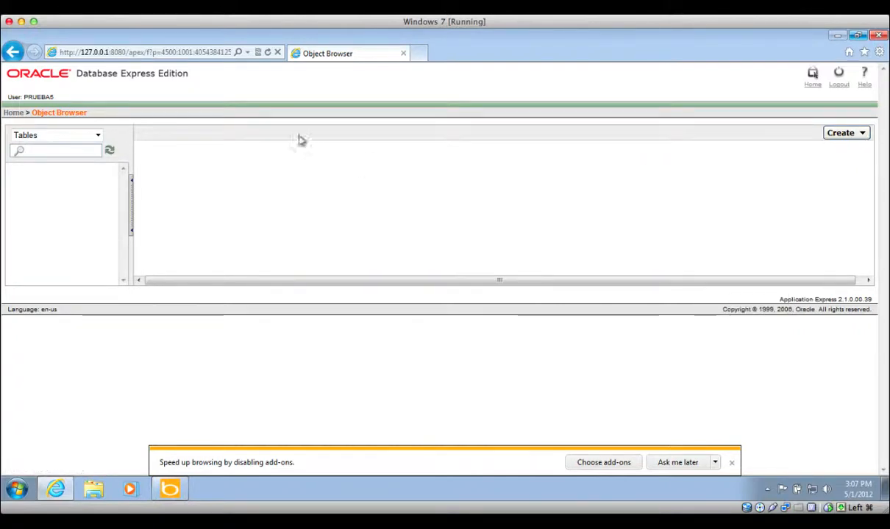
left_click(13, 113)
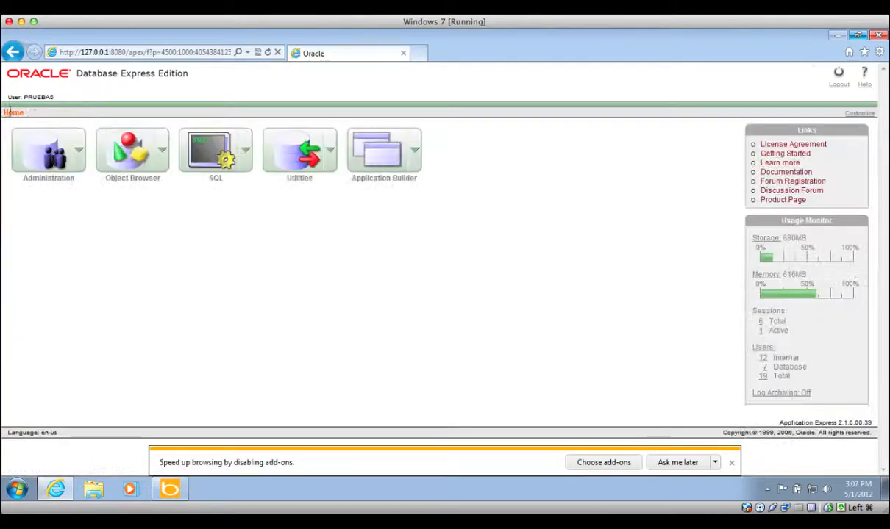
- Start a new table named EMPLEADOS
left_click(161, 152)
mouse_move(164, 197)
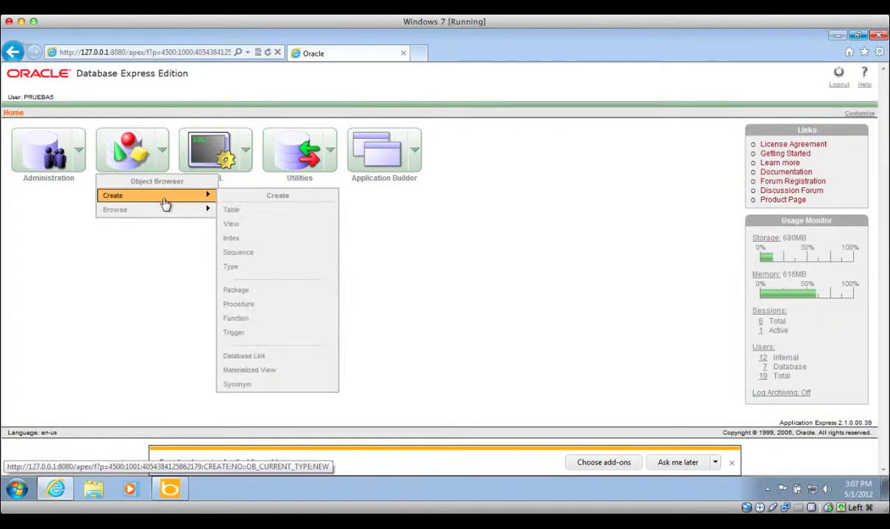
left_click(228, 210)
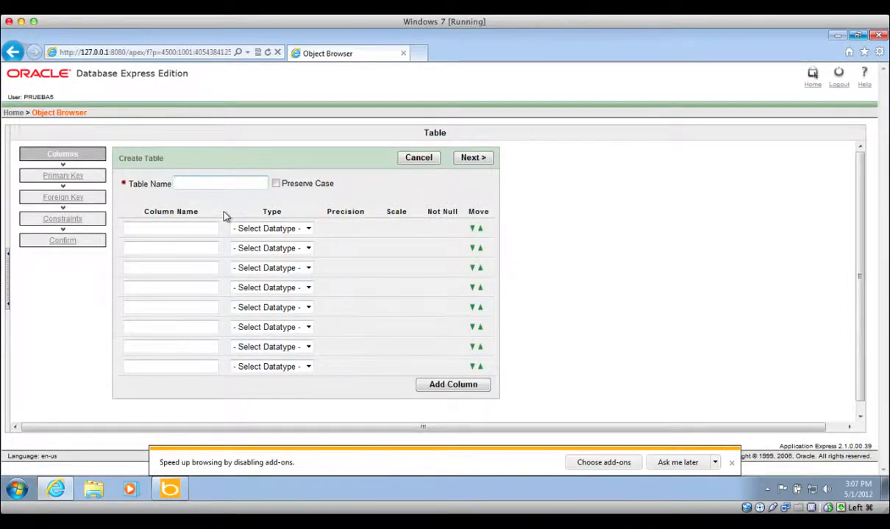
type("EMPLEADOS")
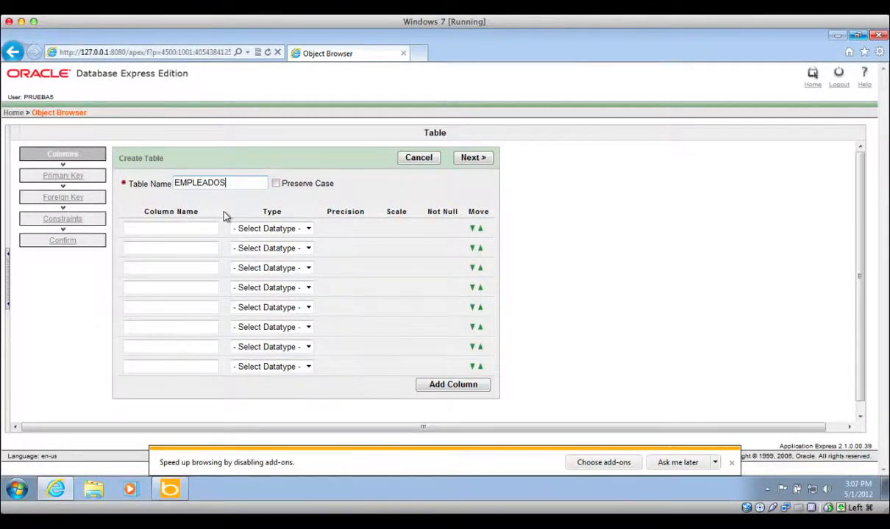
- Add column COD as NUMBER with precision 4, scale 0, not null
left_click(184, 231)
type("COD")
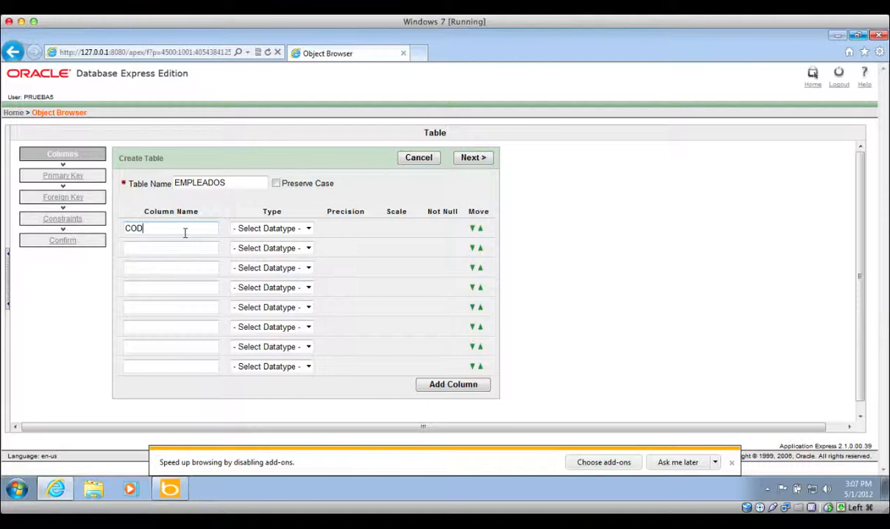
left_click(308, 229)
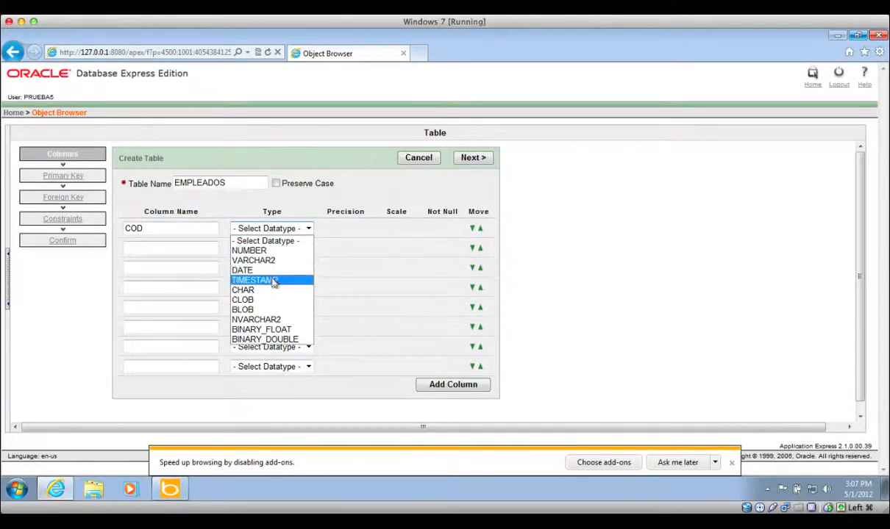
left_click(282, 251)
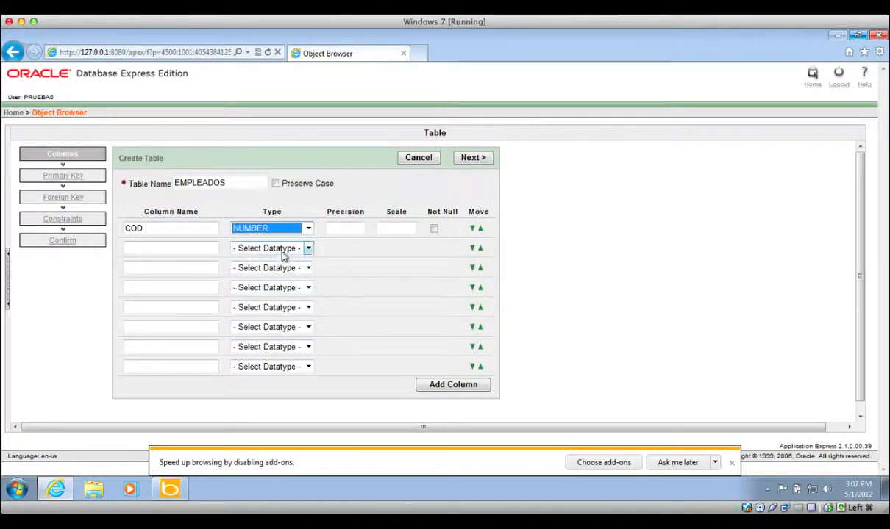
left_click(345, 230)
type("4")
key("Tab")
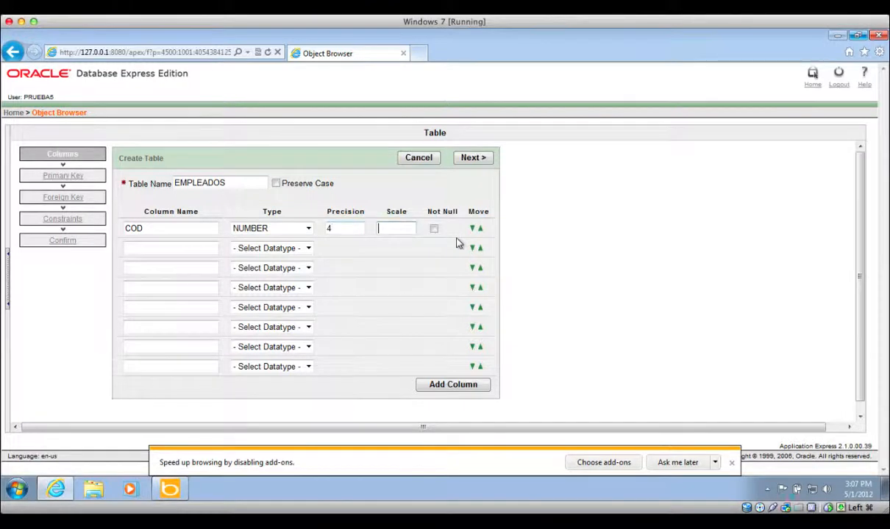
type("0")
left_click(434, 229)
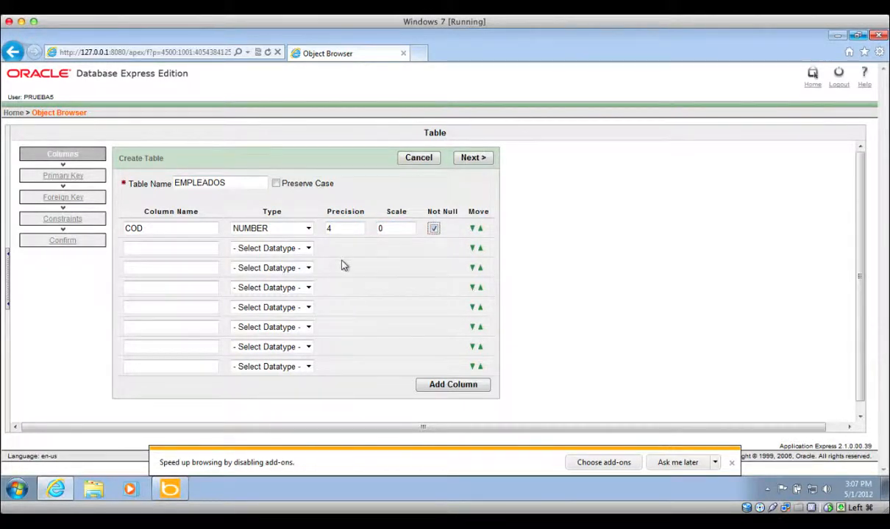
- Add column NOMBRE as VARCHAR2 with length 100, not null
left_click_drag(341, 262, 187, 251)
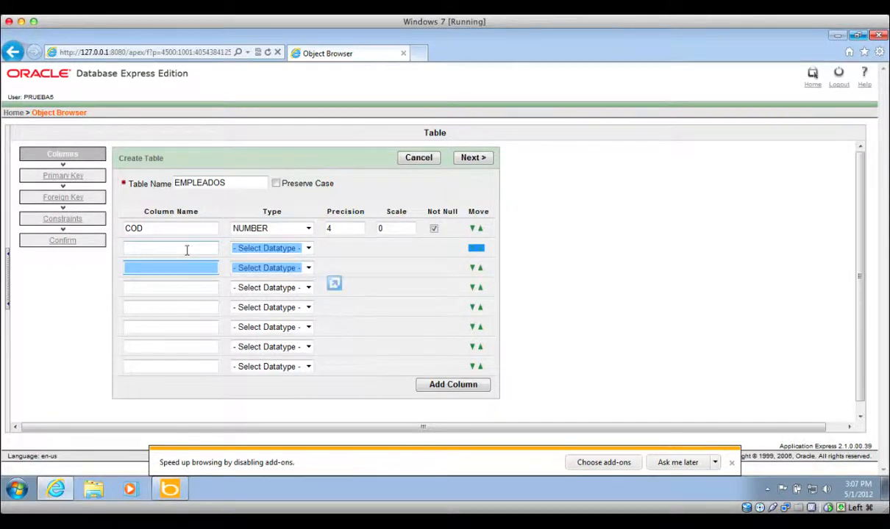
left_click(186, 251)
type("NOMBRE")
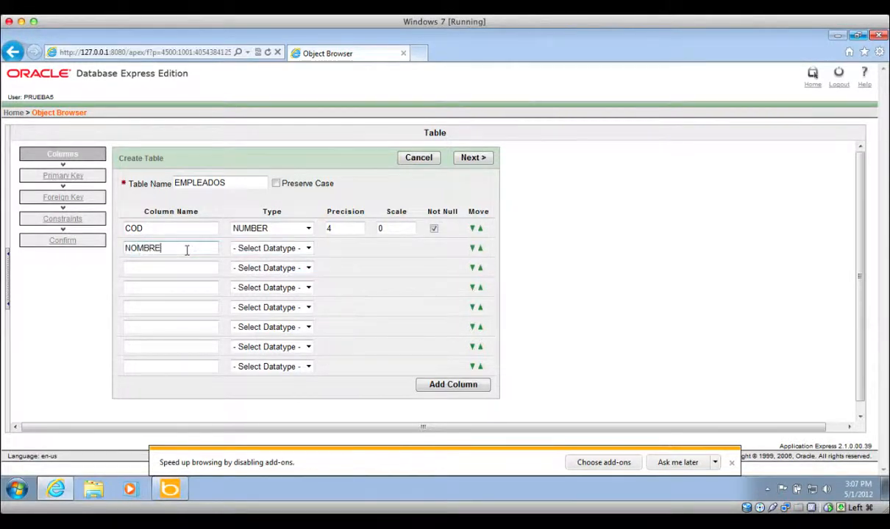
left_click(308, 250)
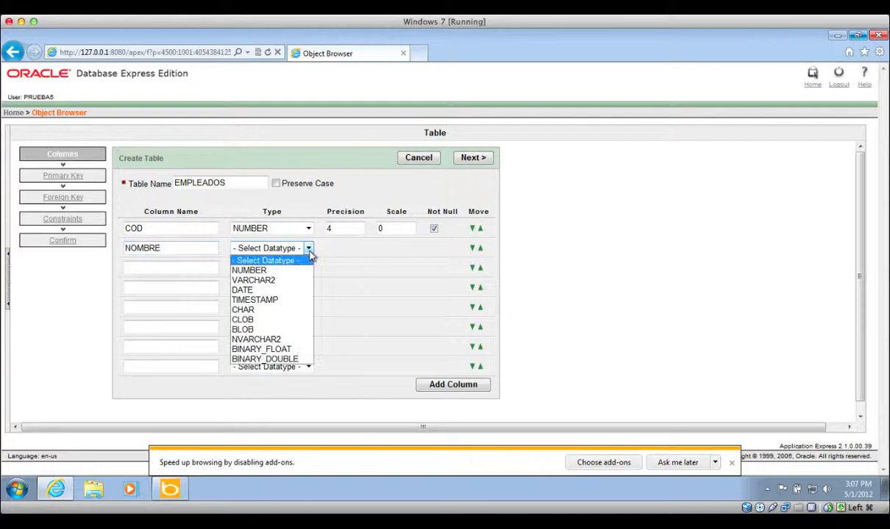
left_click(287, 280)
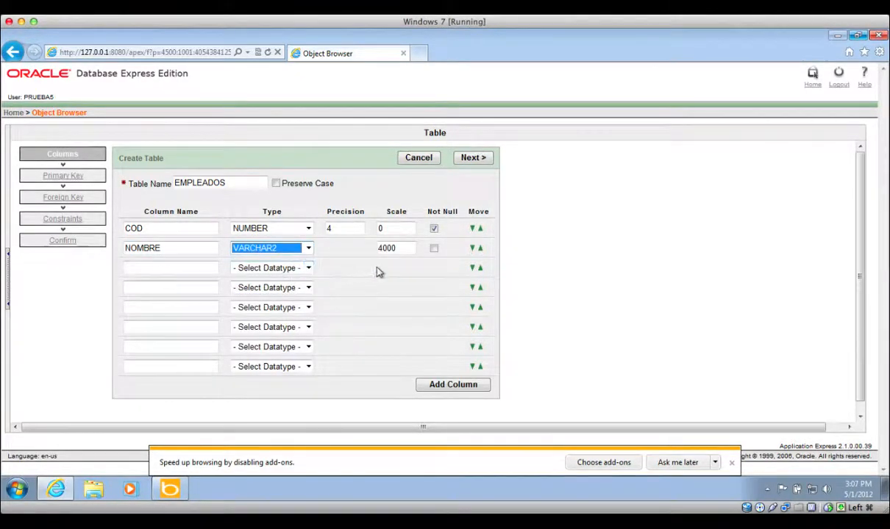
double_click(404, 252)
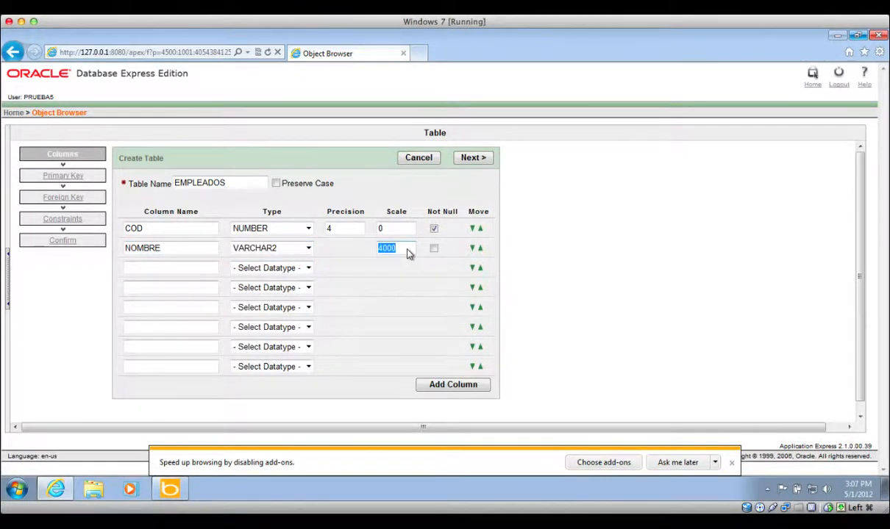
type("100")
left_click(434, 249)
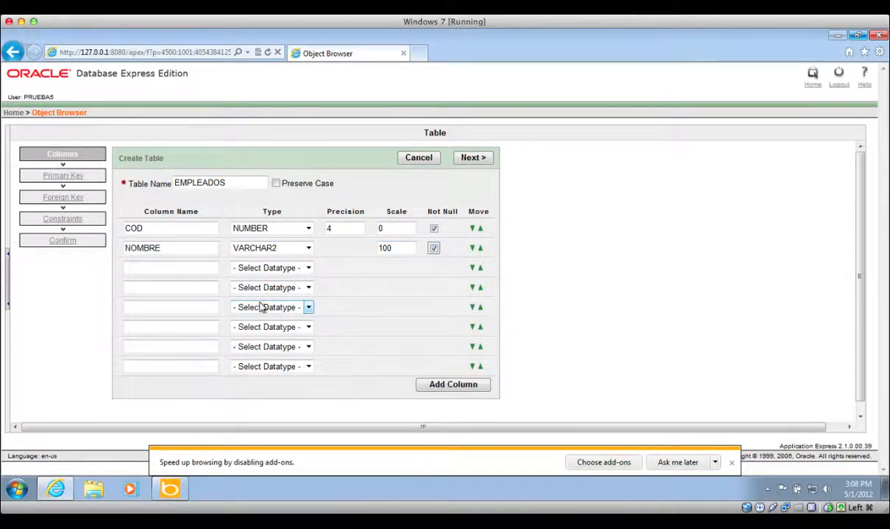
- Add column FECHA_NAC as DATE, not null
left_click(196, 271)
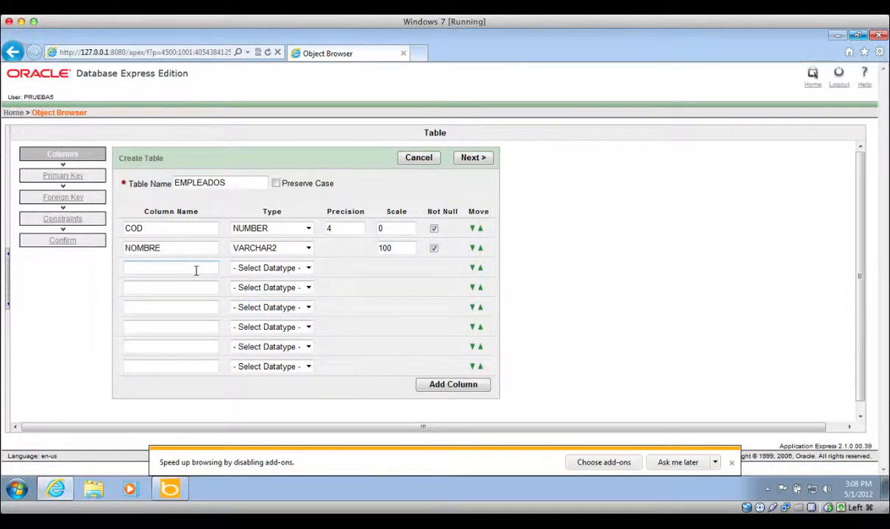
type("FECHA_NAC")
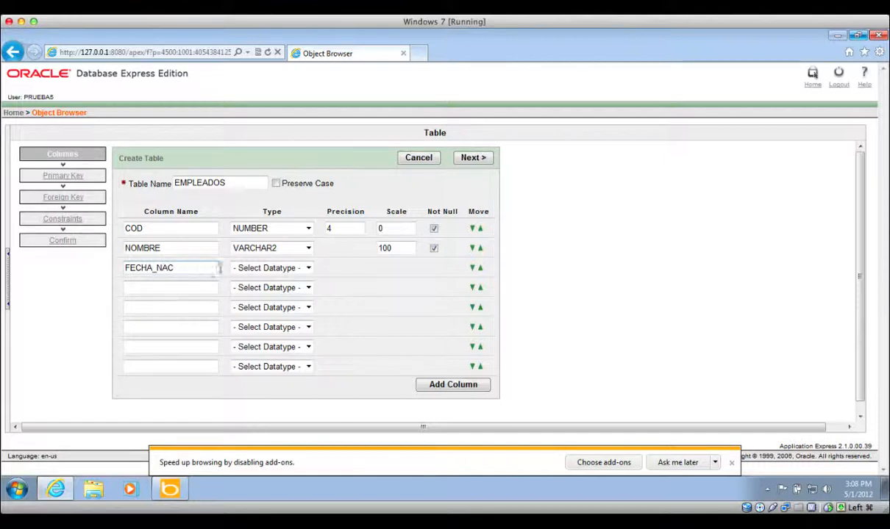
left_click(308, 268)
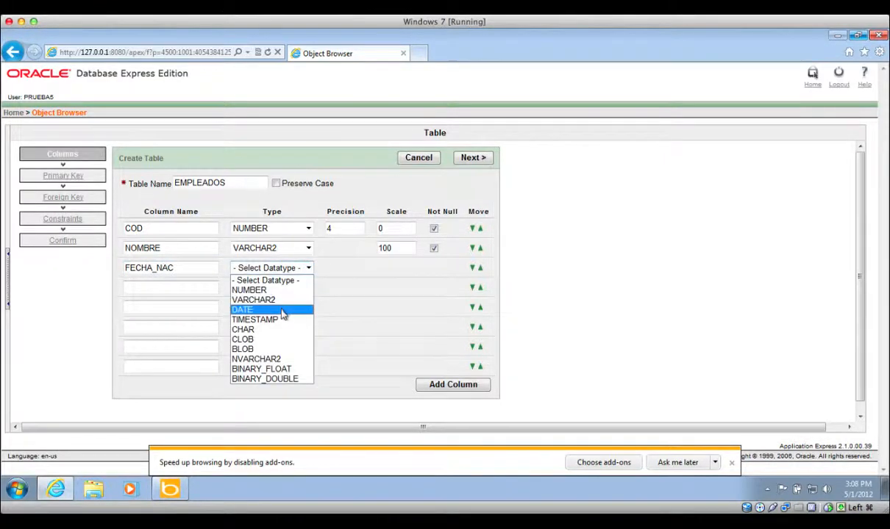
left_click(283, 310)
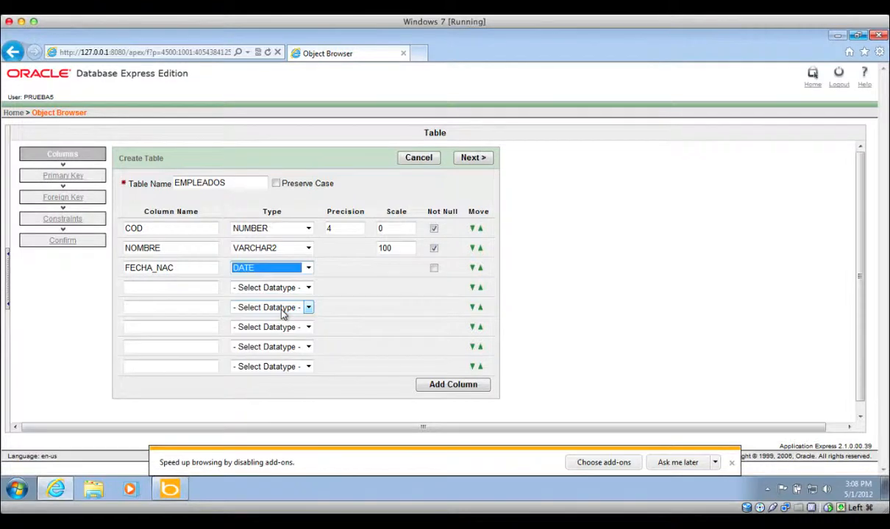
left_click(433, 269)
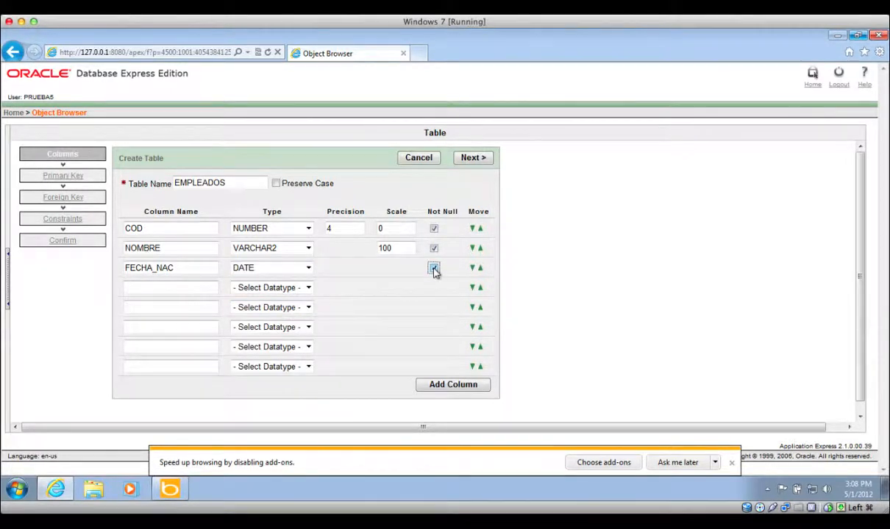
- Make COD the EMPLEADOS_PK primary key, populated from new sequence EMPLEADOS_SEQ
left_click(477, 159)
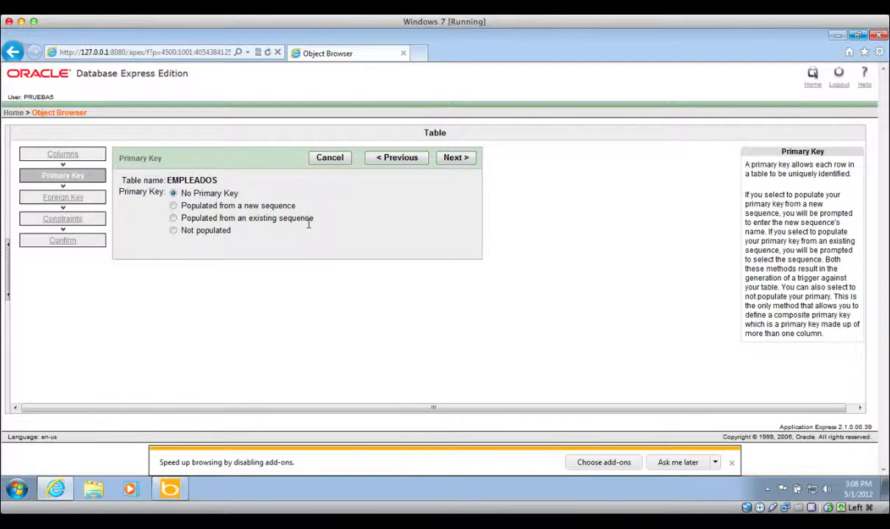
left_click(173, 206)
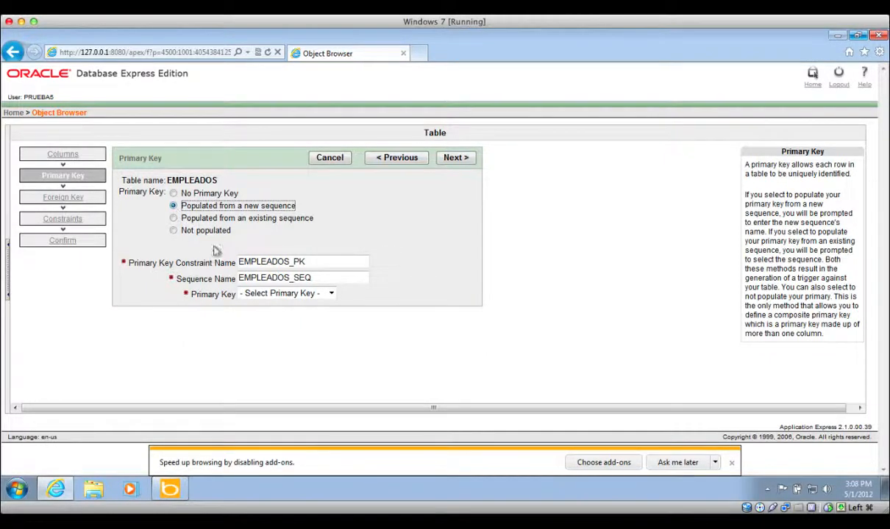
left_click(315, 262)
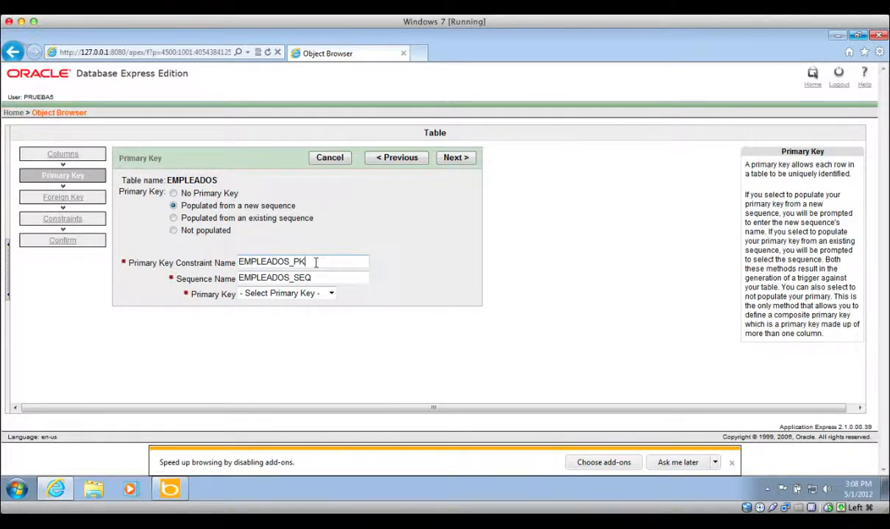
left_click_drag(316, 263, 226, 256)
left_click(314, 259)
left_click(318, 278)
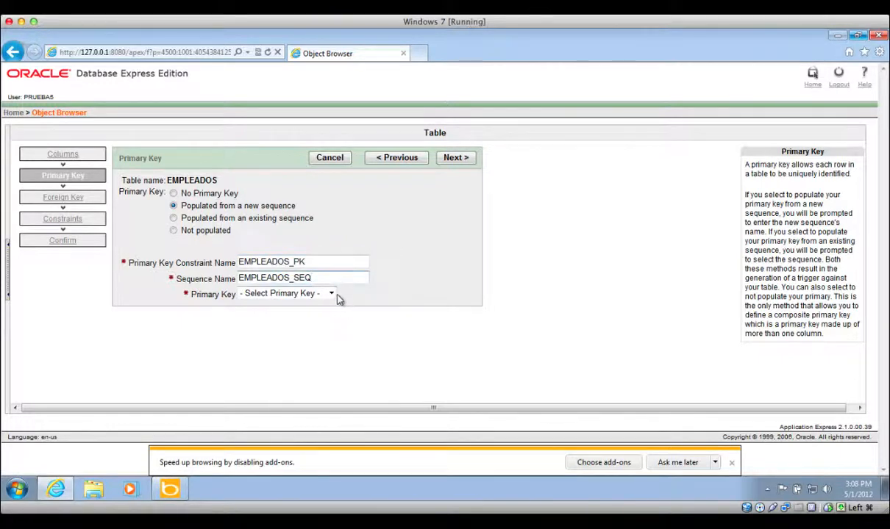
left_click(332, 294)
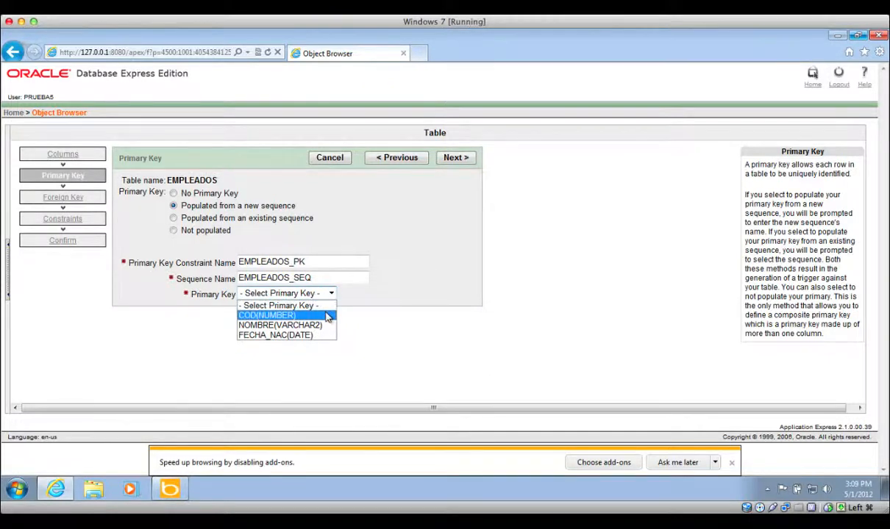
left_click(327, 316)
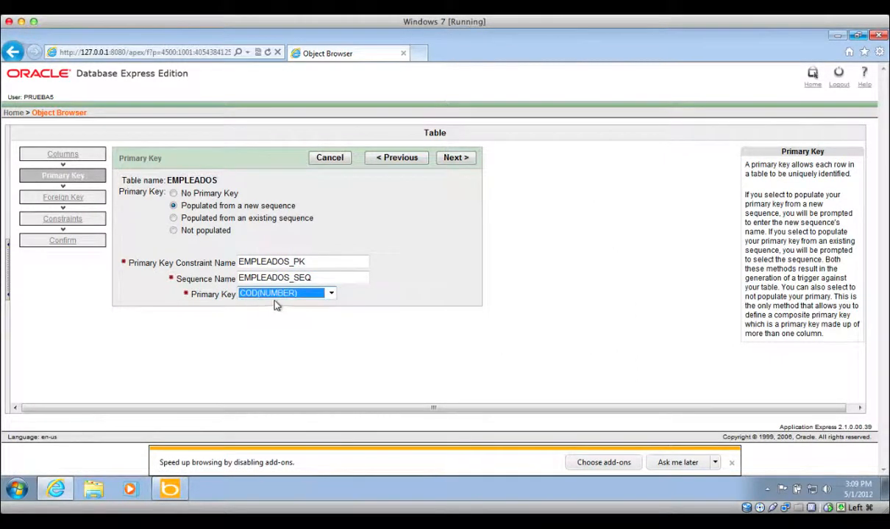
left_click(455, 165)
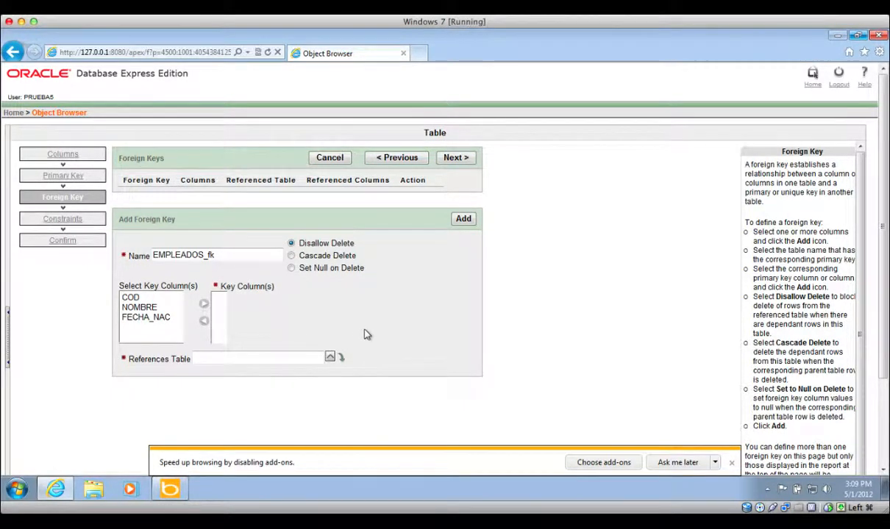
- Skip the foreign keys step and expand the Example Check Constraints
left_click(455, 159)
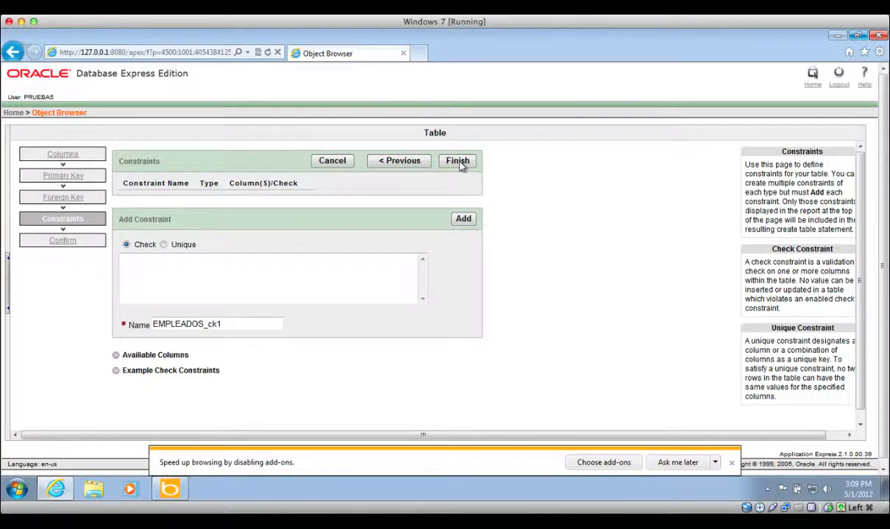
left_click(118, 373)
scroll(215, 385, "down", 2)
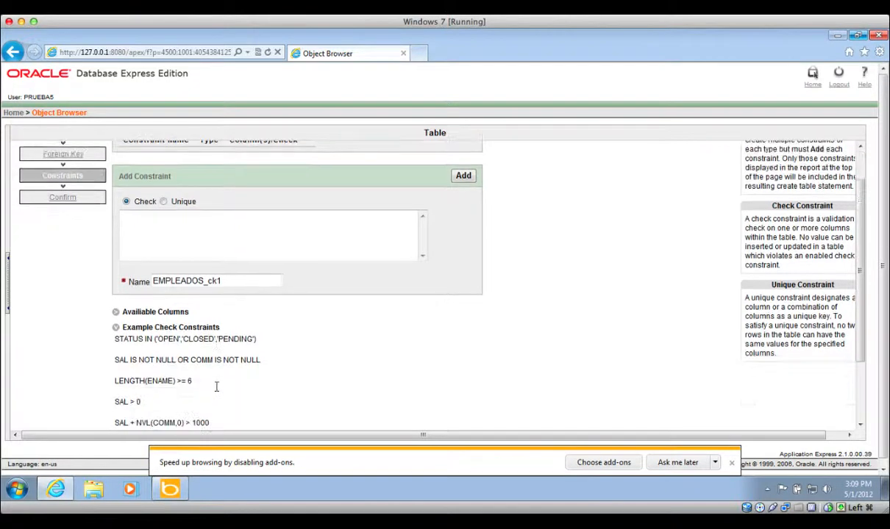
scroll(217, 390, "down", 1)
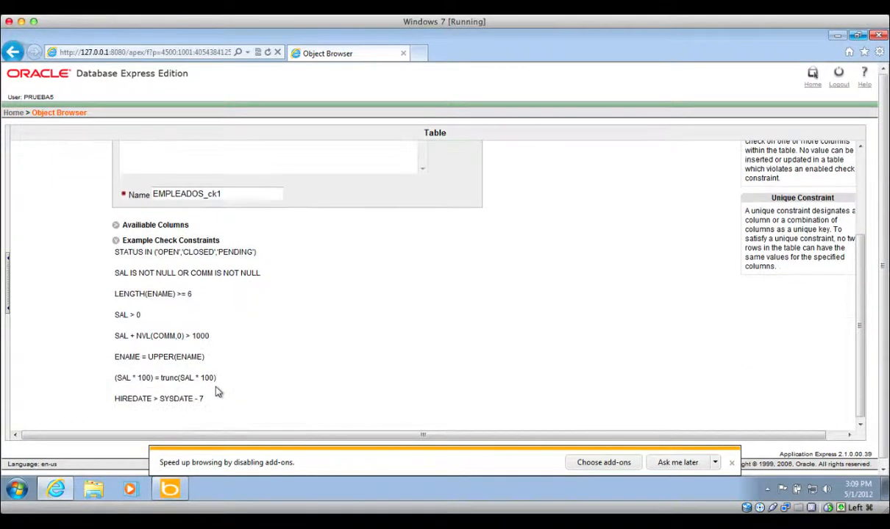
- Highlight the STATUS value list and SAL/COMM parts of the example constraints
double_click(121, 252)
left_click(154, 252)
left_click_drag(156, 251, 232, 254)
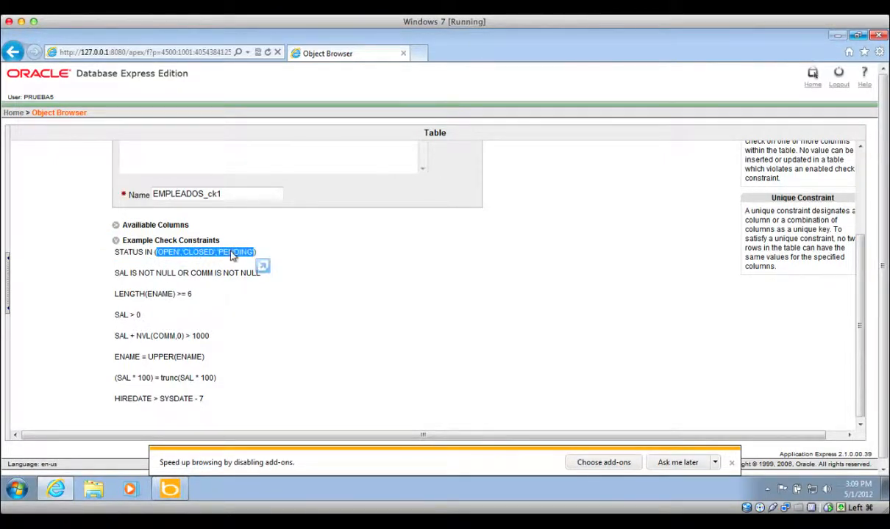
left_click(233, 254)
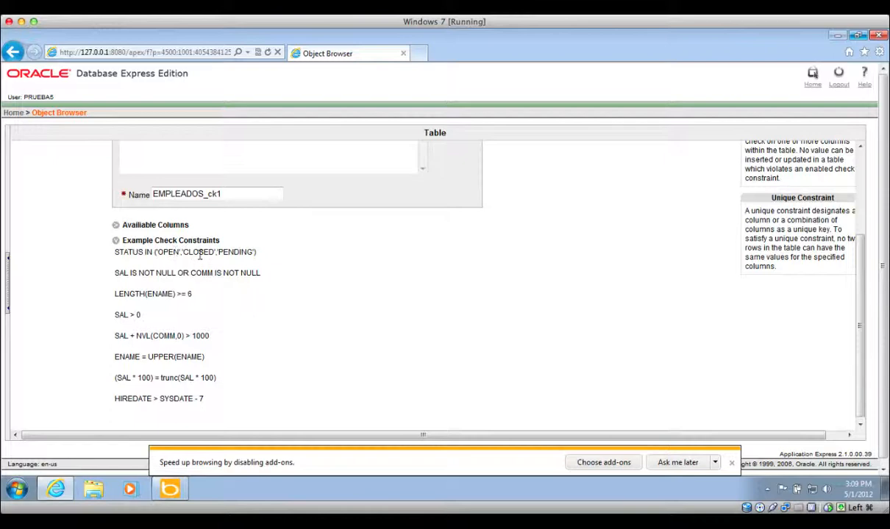
left_click_drag(183, 252, 255, 252)
left_click(263, 255)
left_click_drag(128, 273, 109, 276)
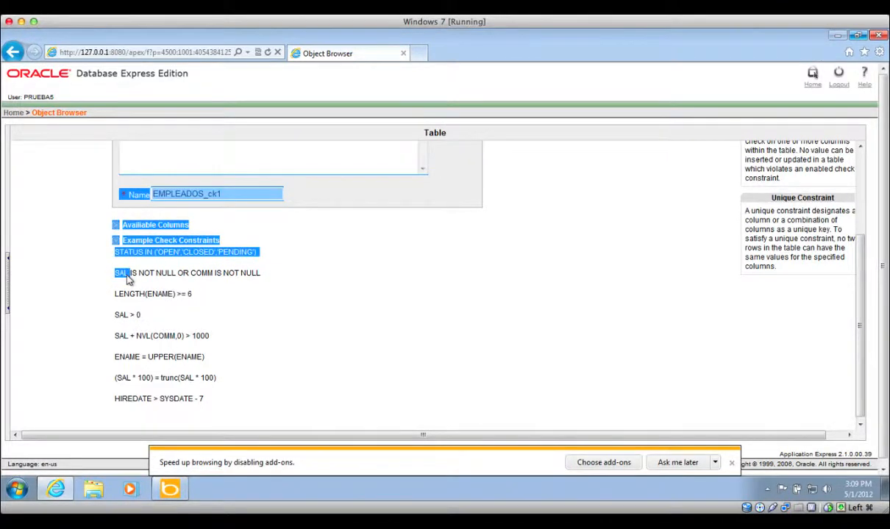
left_click(125, 277)
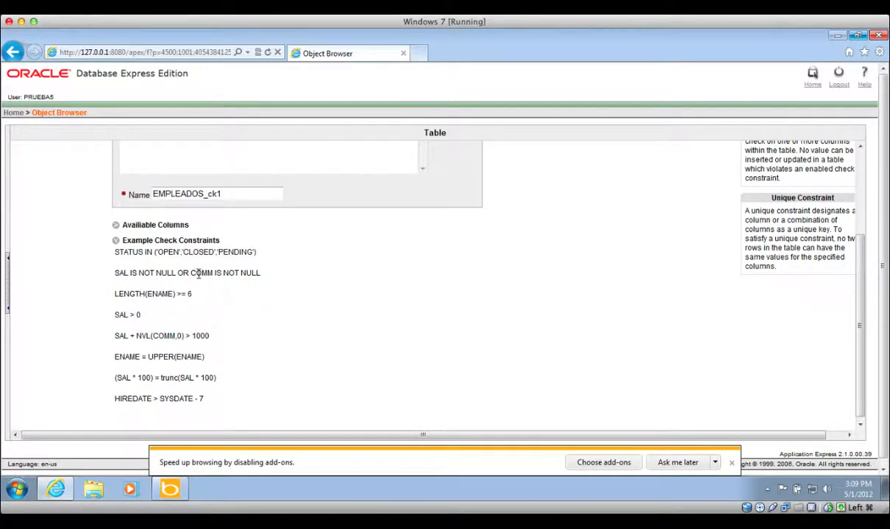
double_click(197, 274)
- Highlight the LENGTH(ENAME) expression in the example check constraints
left_click(203, 298)
double_click(162, 294)
left_click_drag(162, 298, 120, 302)
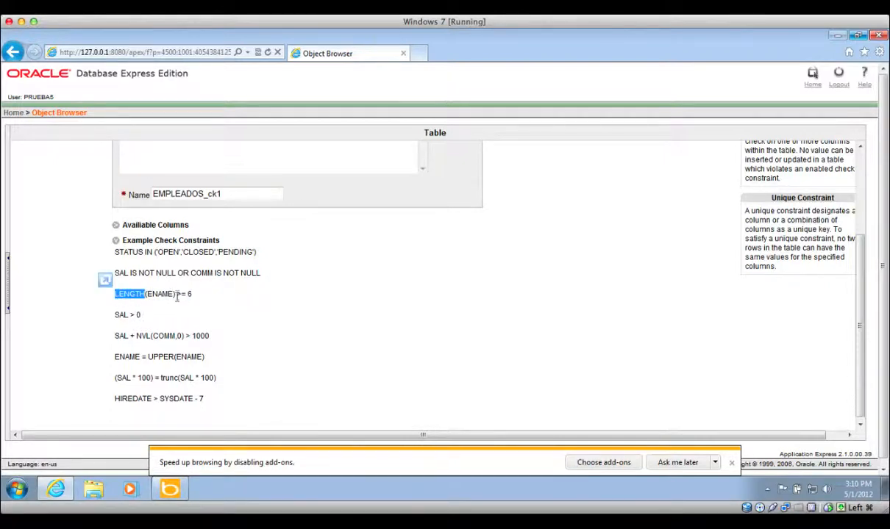
left_click_drag(176, 296, 120, 294)
left_click(195, 301)
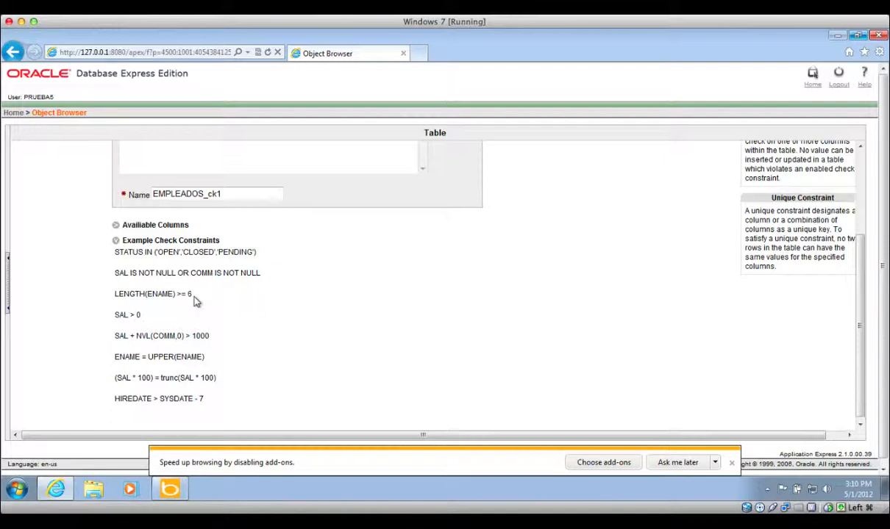
- Scroll back up to the Cancel/Previous/Finish buttons, leaving constraints empty
scroll(215, 351, "down", 1)
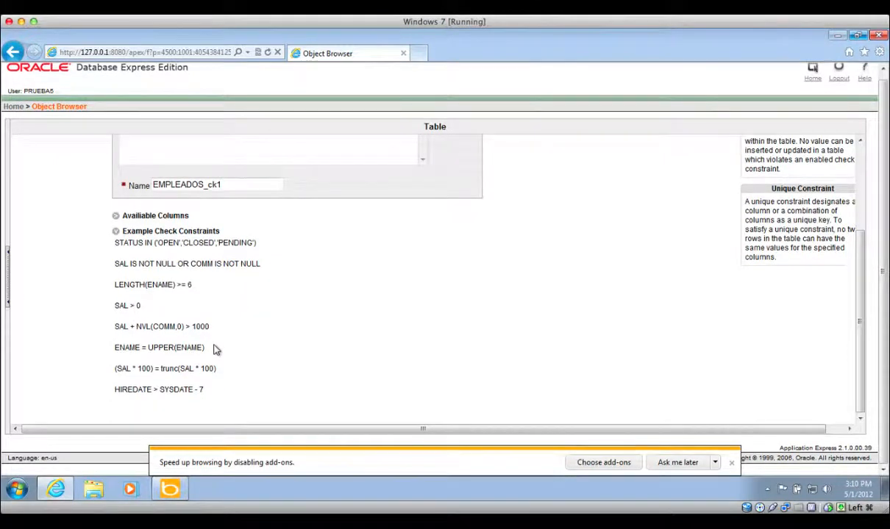
scroll(215, 350, "up", 1)
scroll(216, 350, "down", 1)
scroll(216, 350, "up", 1)
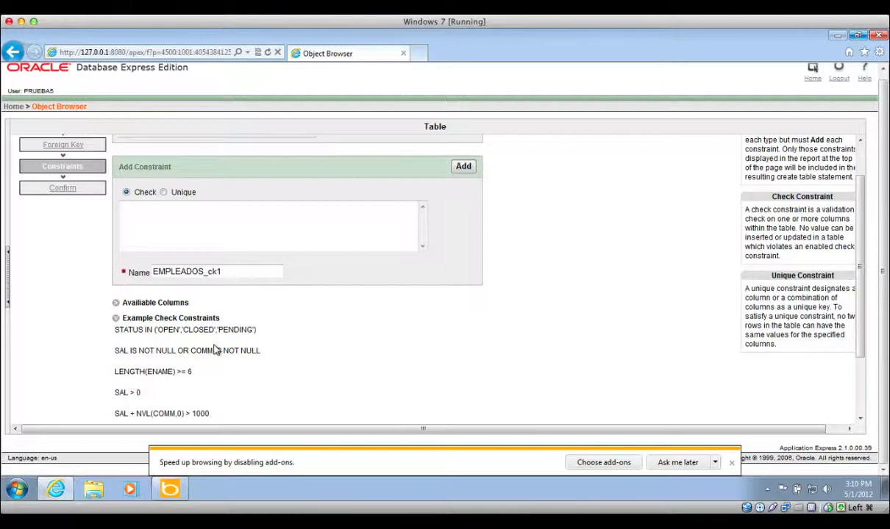
scroll(215, 350, "up", 1)
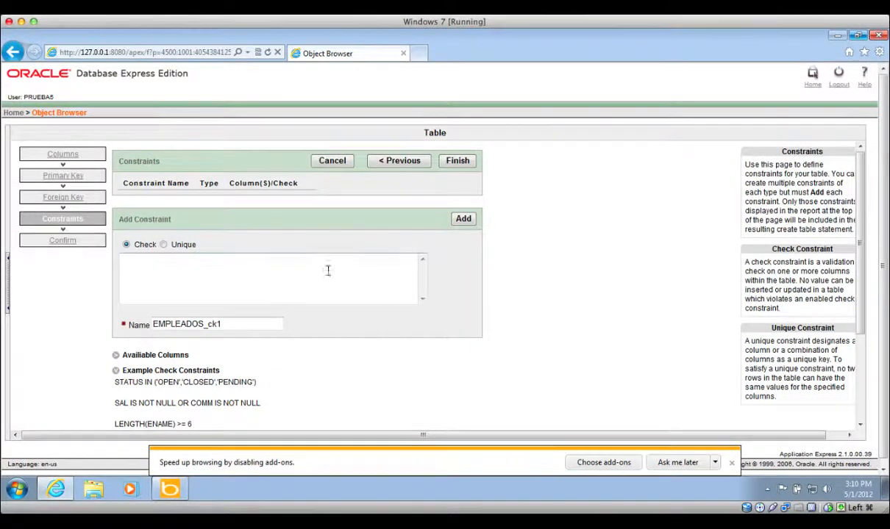
- Finish the EMPLEADOS wizard and review its generated SQL, including the column definitions and primary key constraint
left_click(456, 162)
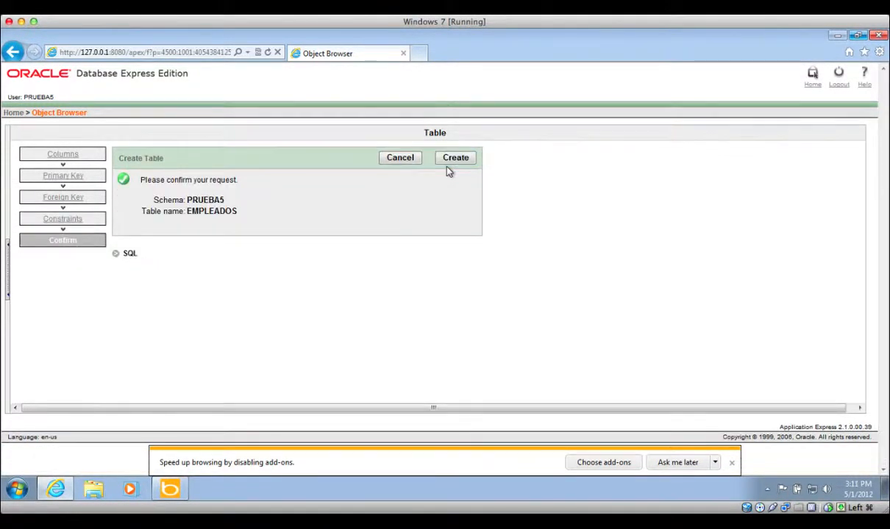
left_click(129, 254)
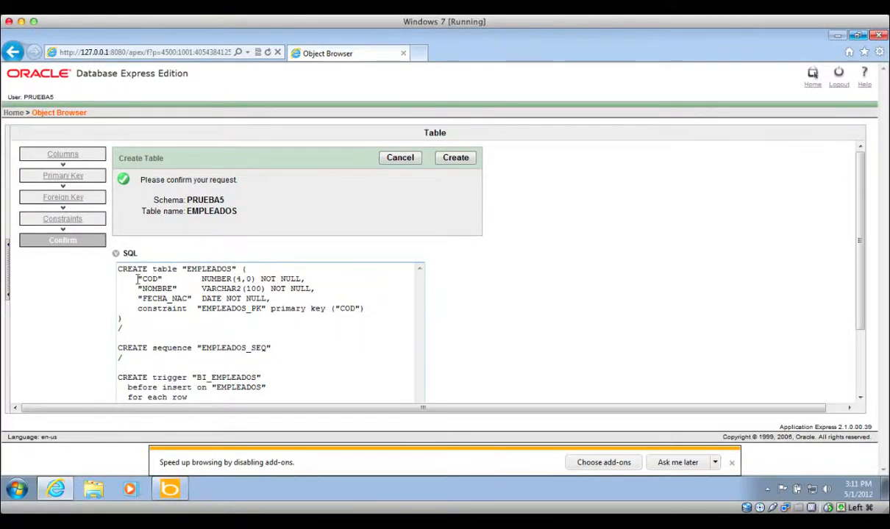
left_click_drag(137, 280, 322, 300)
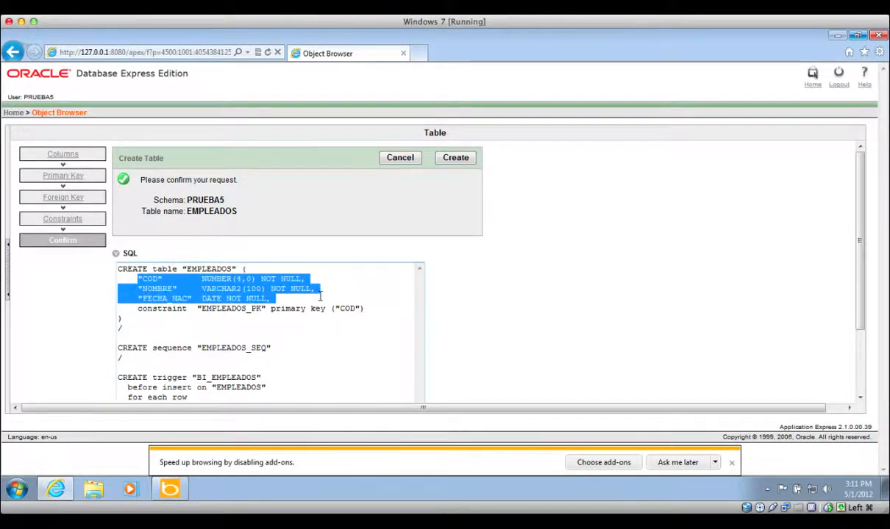
left_click(321, 301)
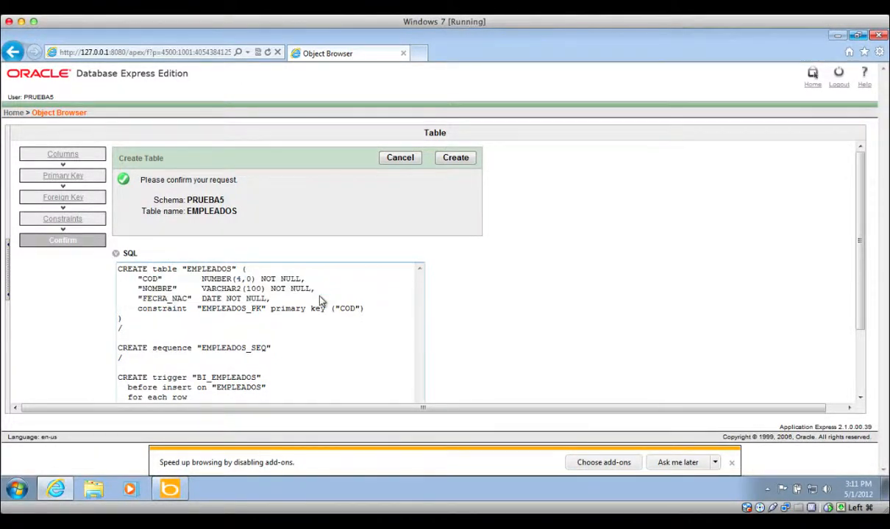
double_click(160, 309)
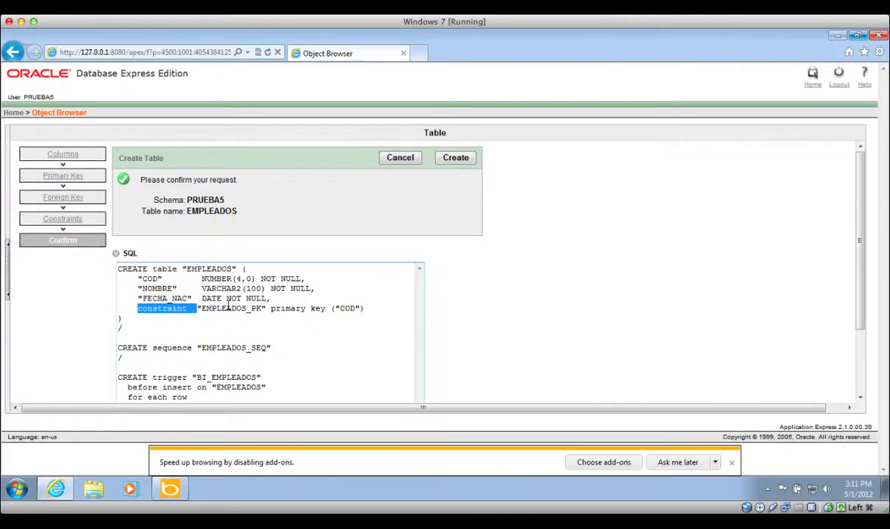
left_click(230, 309)
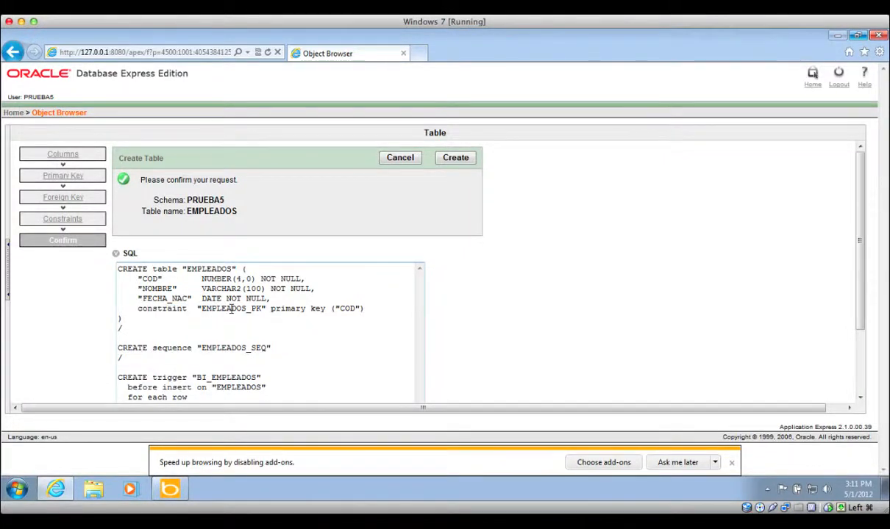
double_click(231, 309)
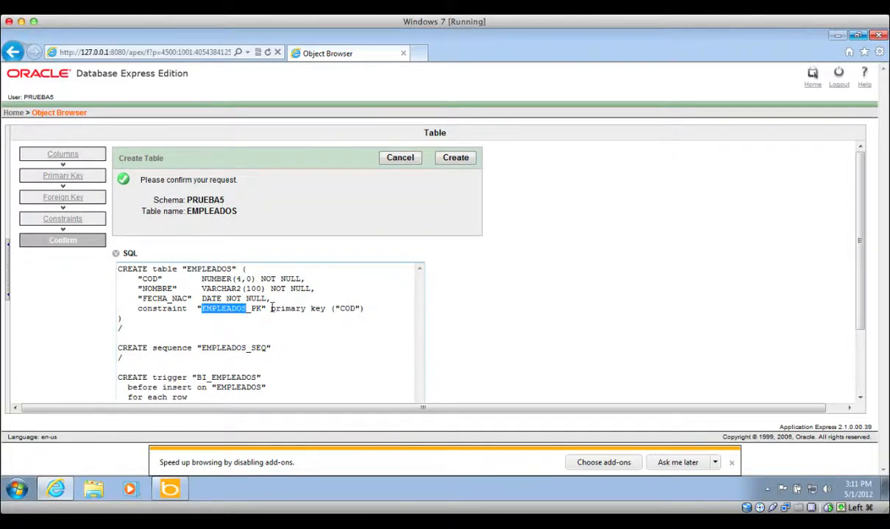
left_click_drag(272, 309, 329, 309)
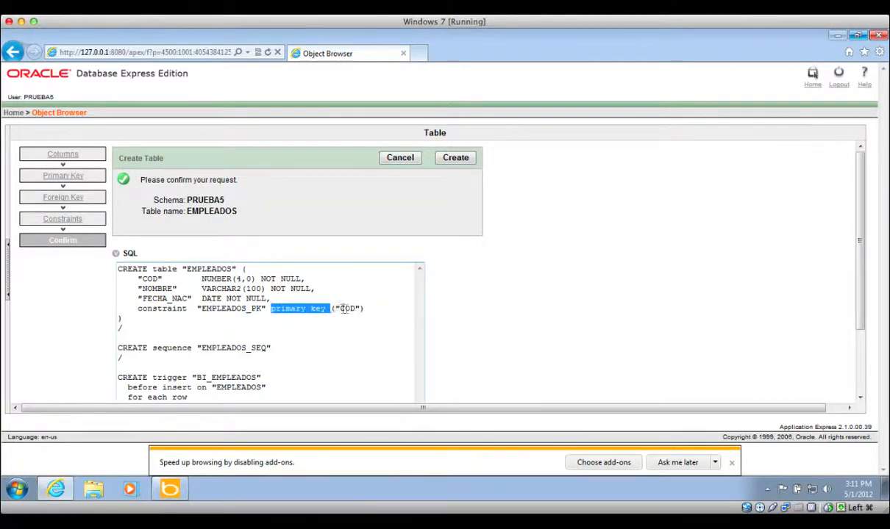
left_click(348, 309)
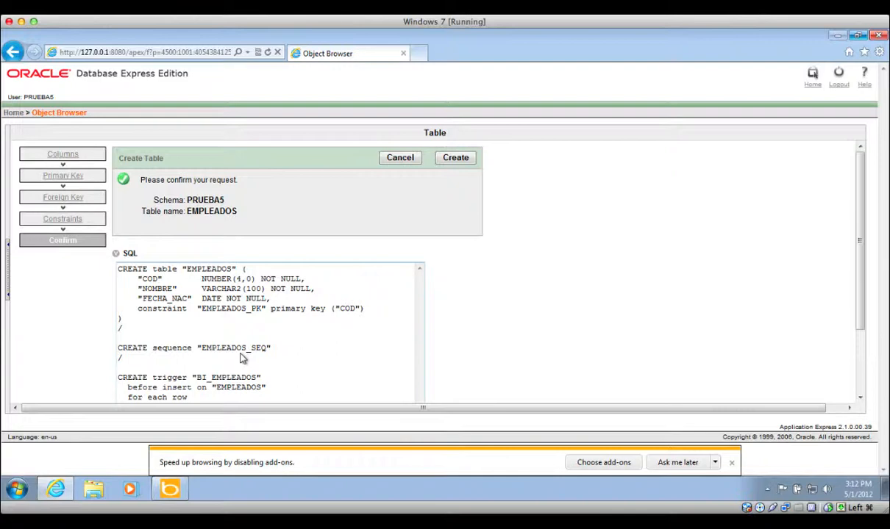
scroll(243, 358, "down", 3)
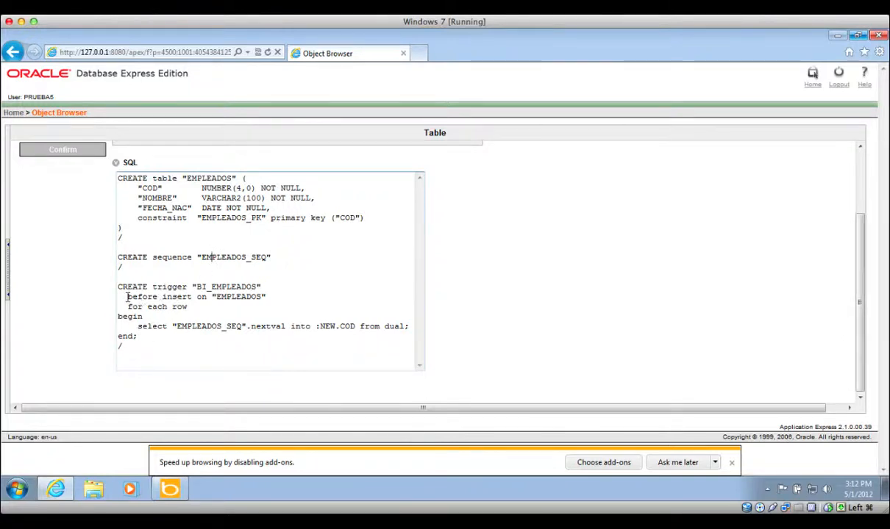
left_click(172, 297)
double_click(241, 297)
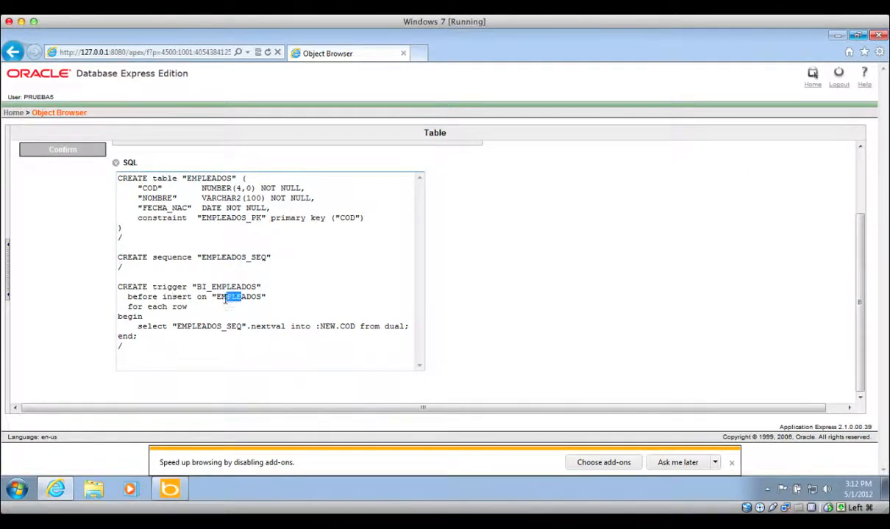
left_click_drag(188, 307, 128, 306)
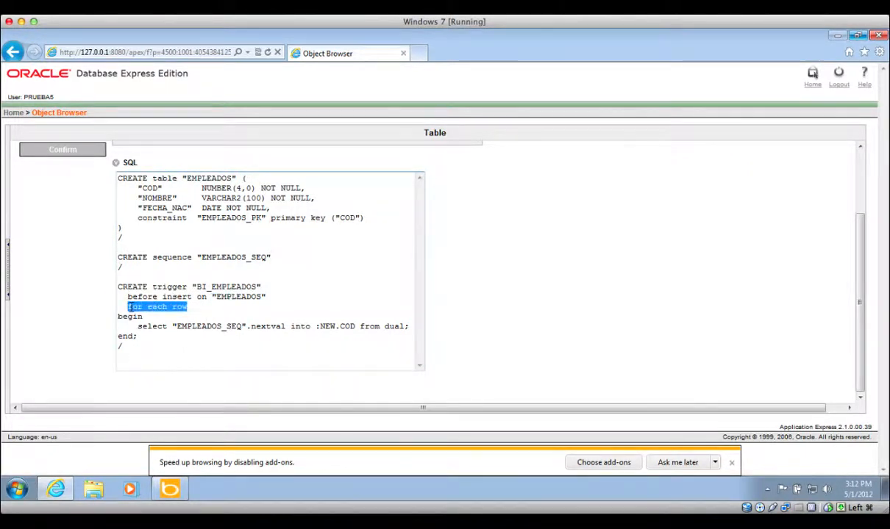
double_click(151, 326)
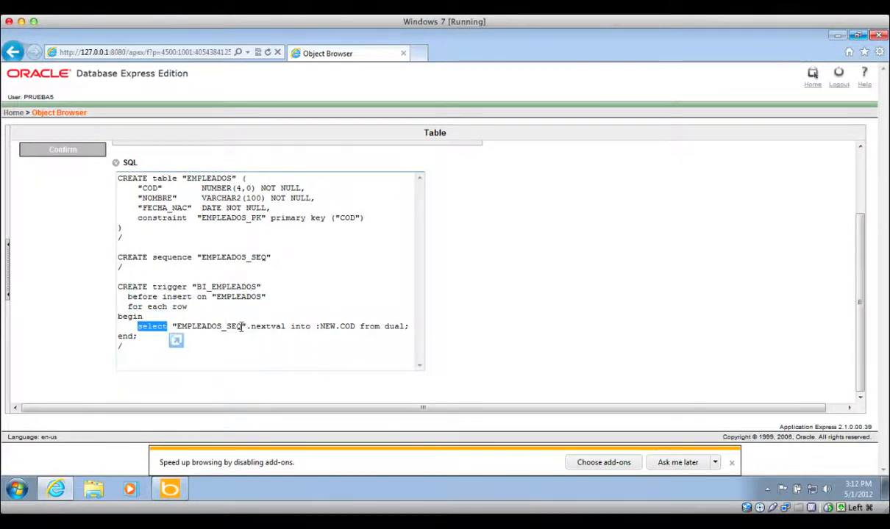
left_click_drag(243, 327, 177, 327)
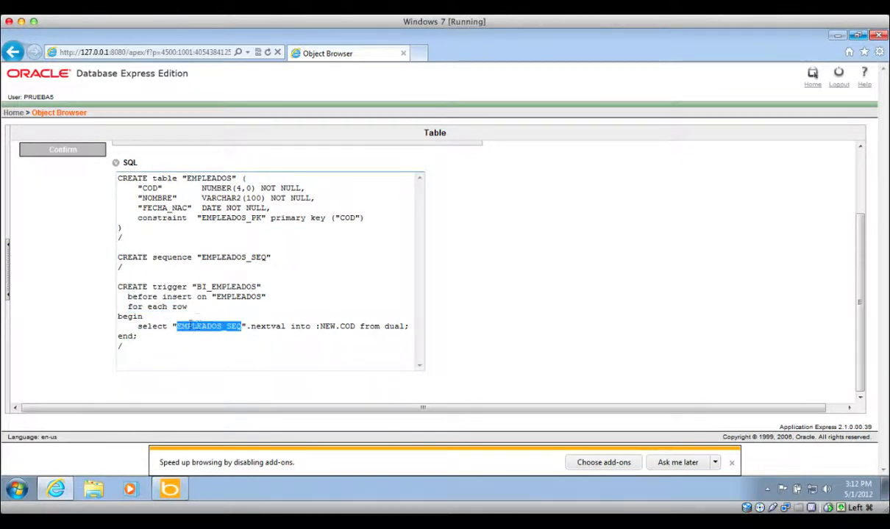
double_click(262, 327)
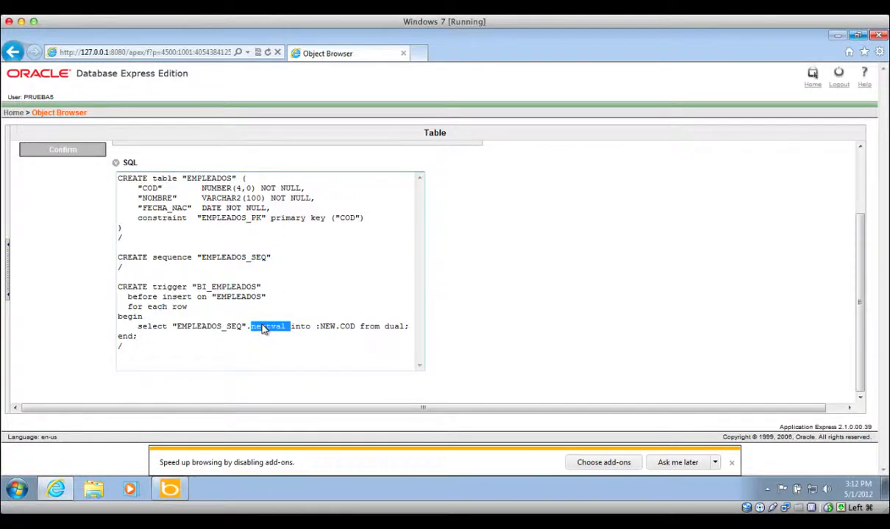
double_click(300, 327)
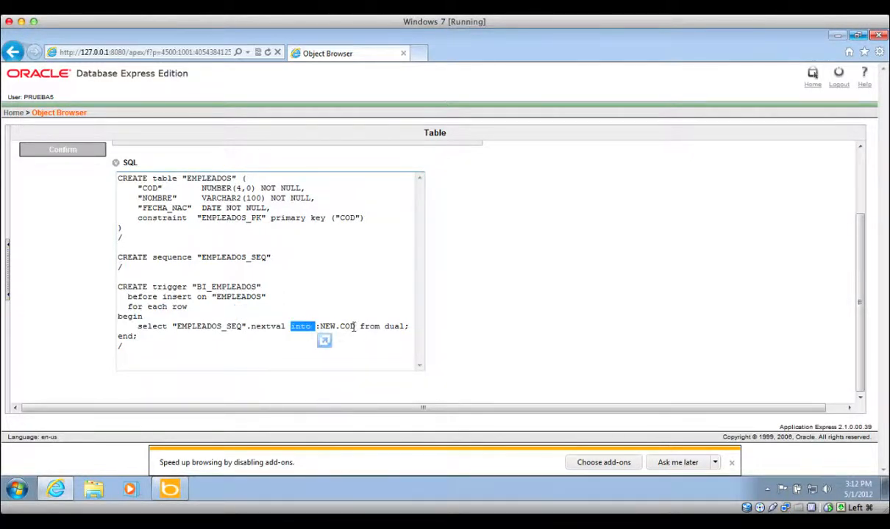
left_click_drag(353, 327, 321, 328)
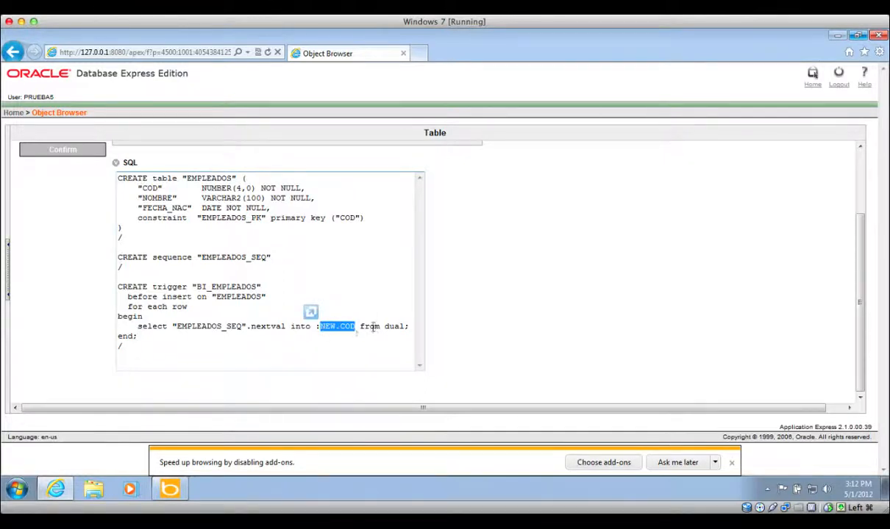
left_click_drag(404, 326, 384, 329)
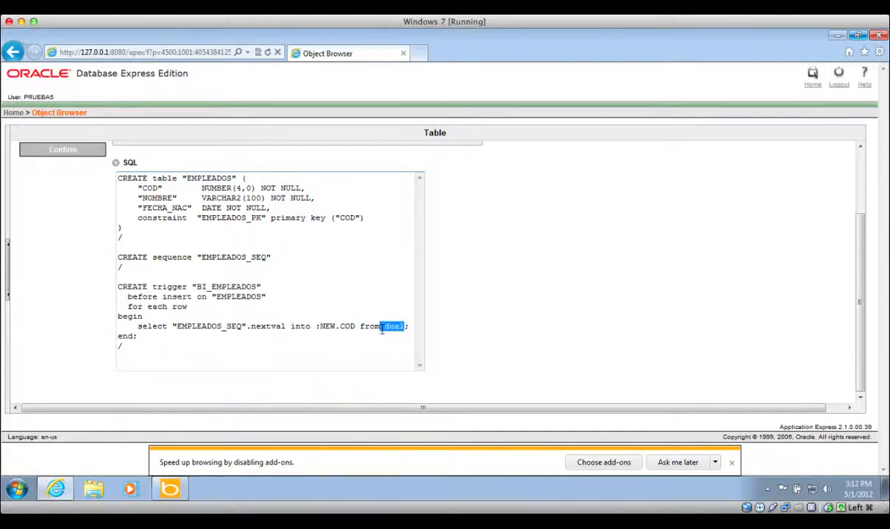
left_click(385, 330)
double_click(263, 327)
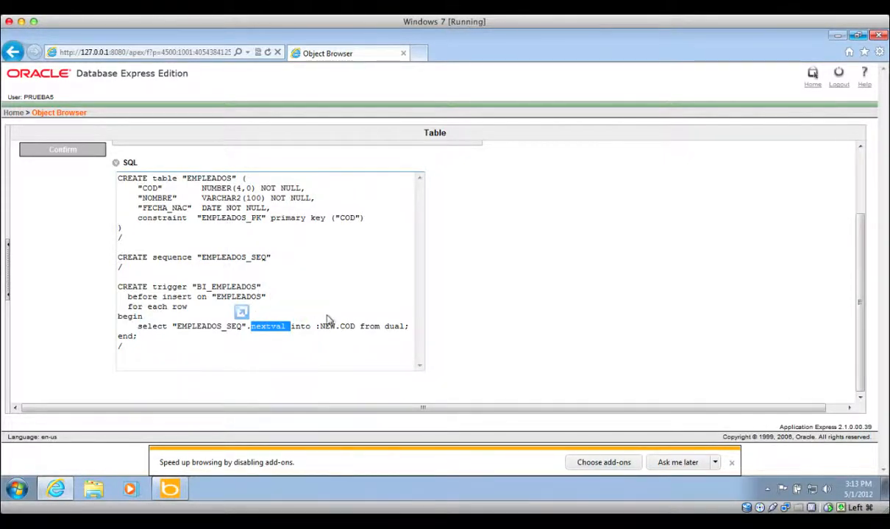
left_click(360, 327)
left_click_drag(360, 327, 405, 333)
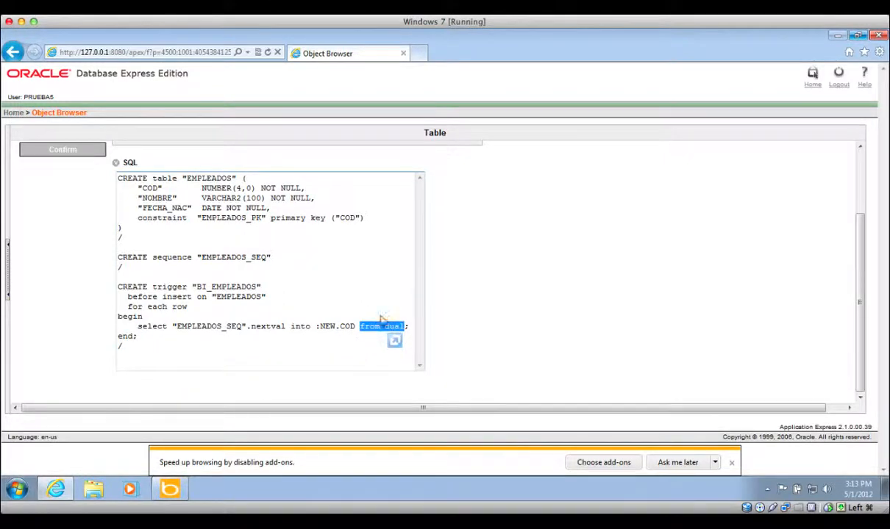
left_click(341, 305)
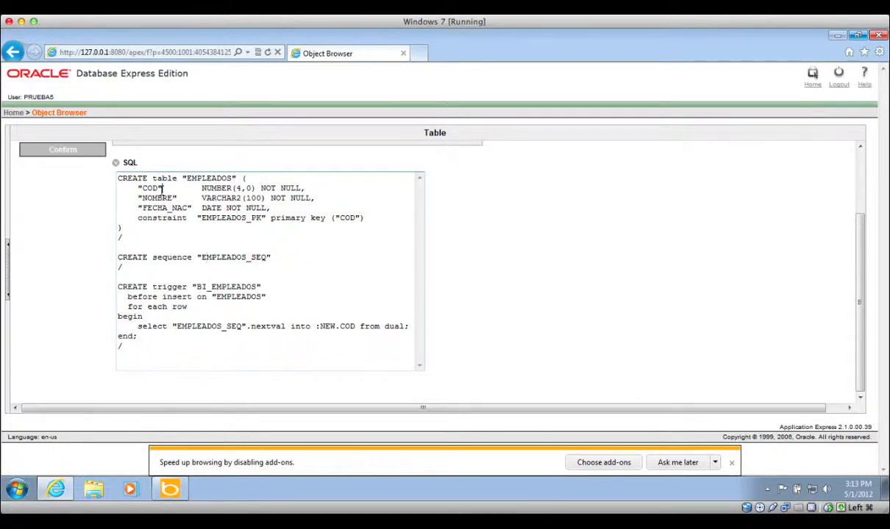
scroll(585, 254, "up", 3)
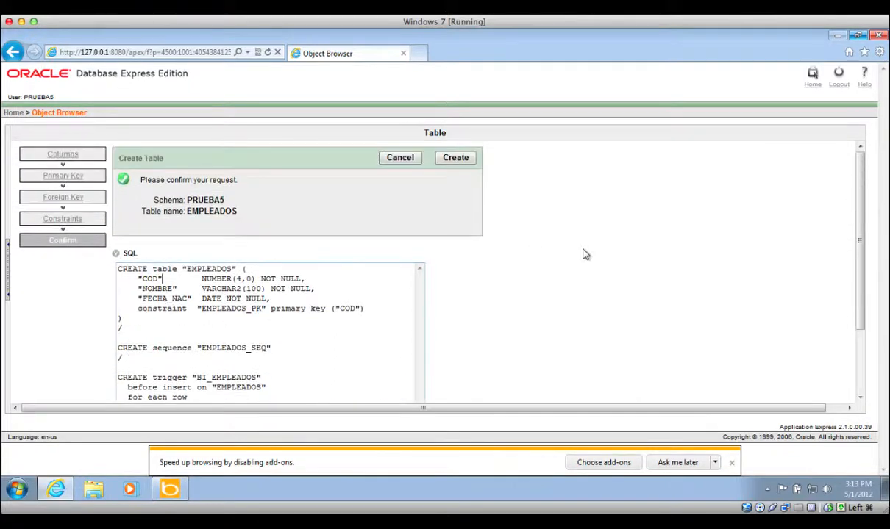
- Create the EMPLEADOS table and open a new-row form for its data
left_click(465, 160)
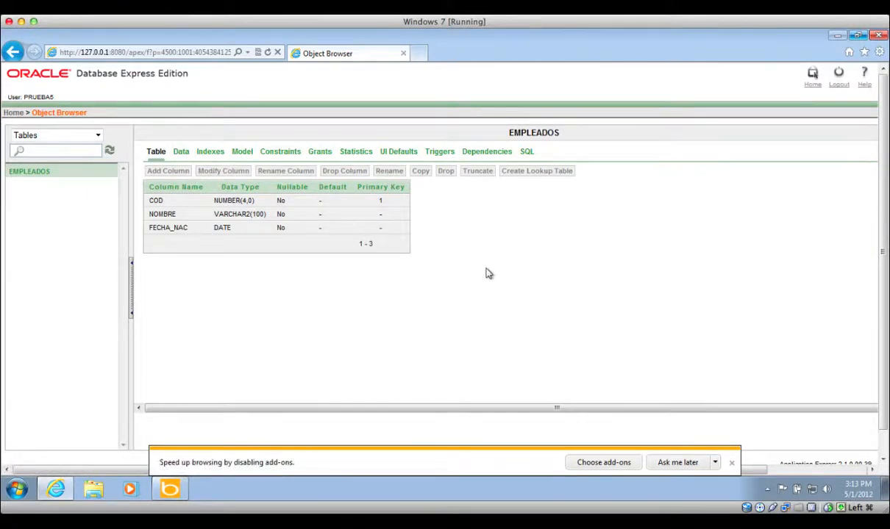
left_click(180, 152)
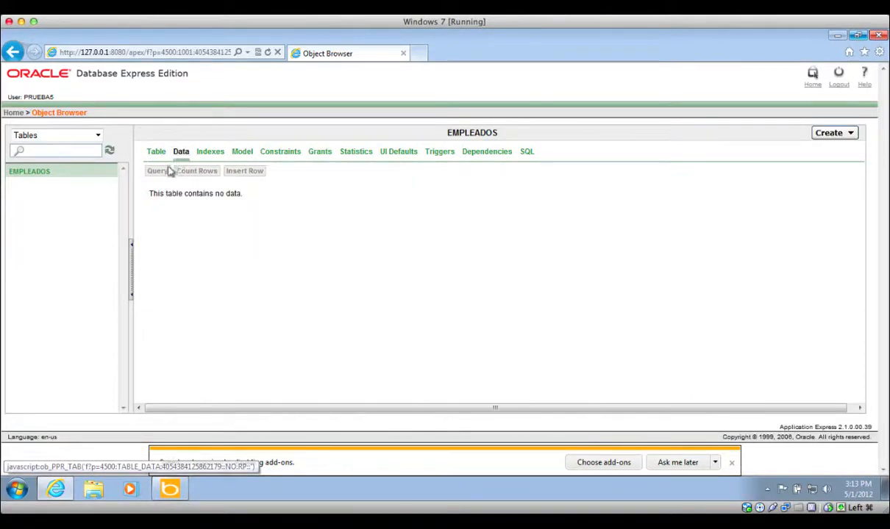
left_click(242, 176)
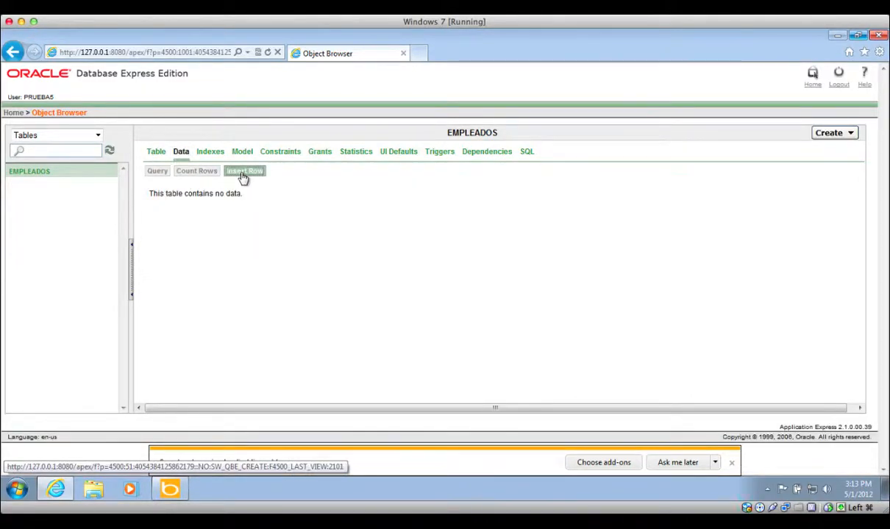
left_click(253, 195)
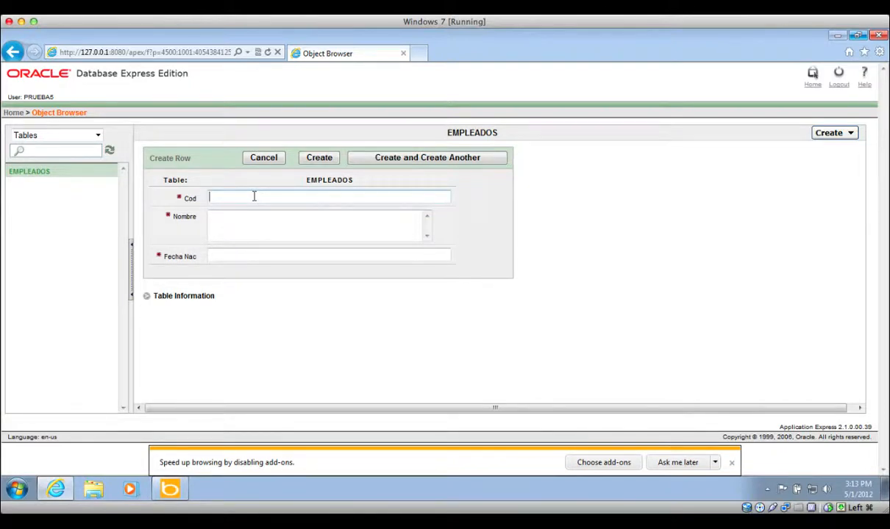
type("45")
left_click(256, 226)
type("Carlos")
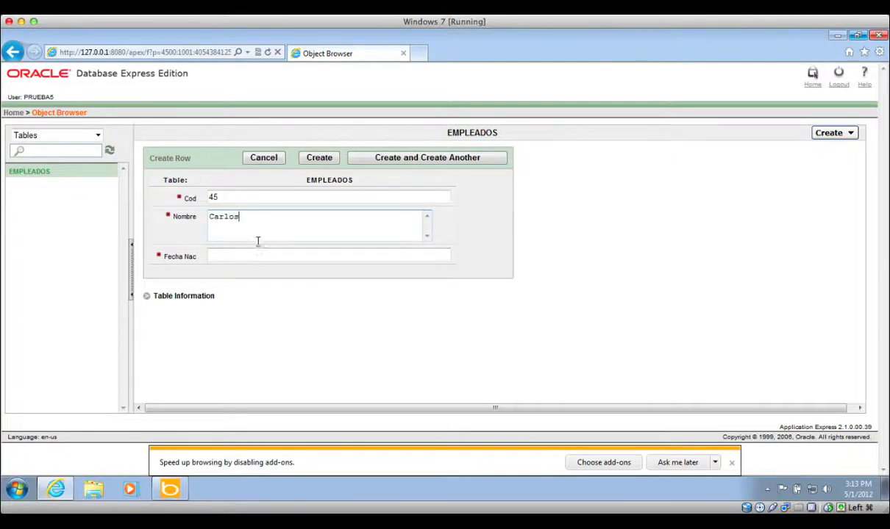
left_click(258, 254)
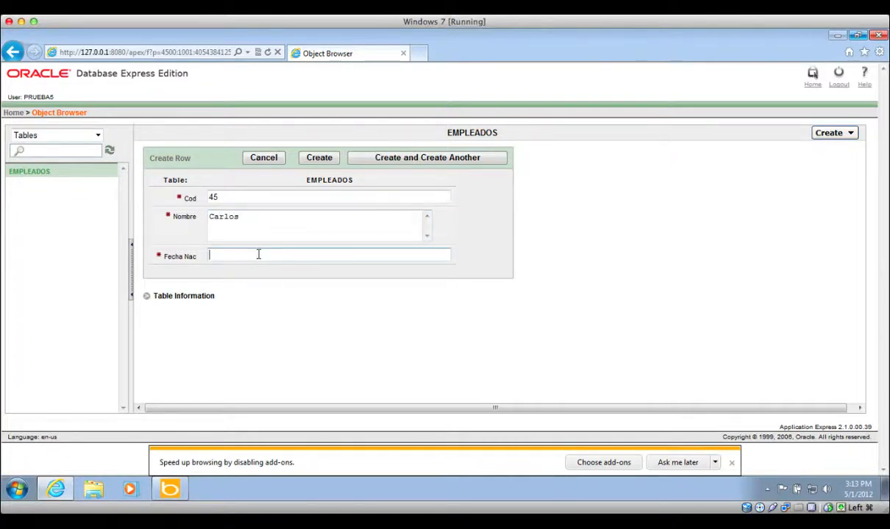
type("27-NOV-2000")
key("BackSpace")
key("BackSpace")
key("BackSpace")
key("BackSpace")
type("1981")
left_click(330, 165)
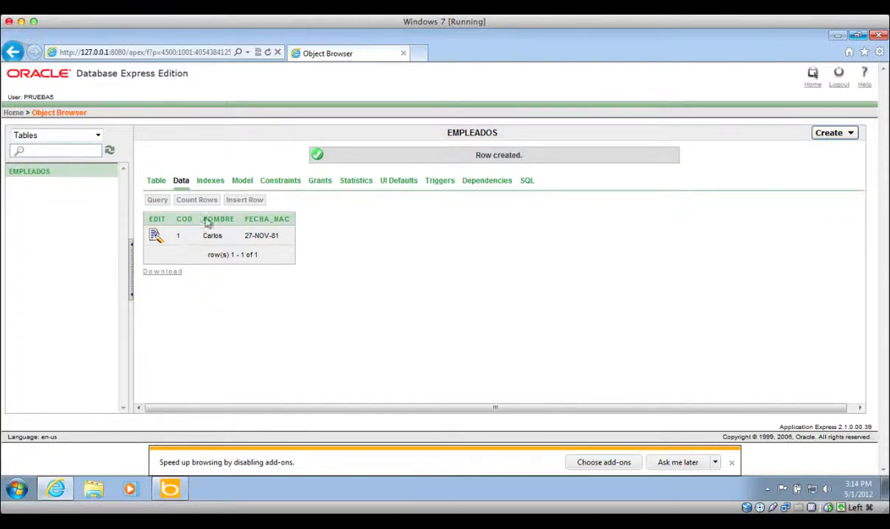
left_click(237, 200)
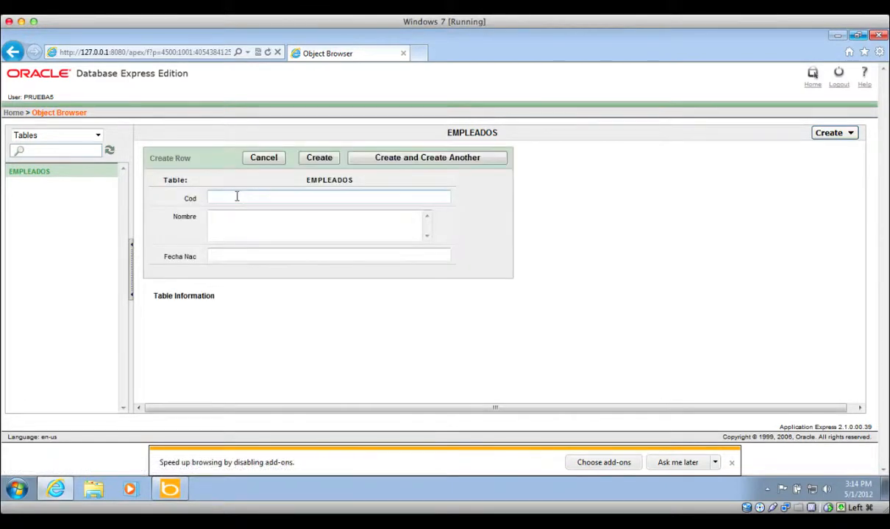
- Save a second employee row with the employee's name and birth date 3-JAN-1982
type("875")
key("BackSpace")
key("BackSpace")
key("BackSpace")
left_click(270, 230)
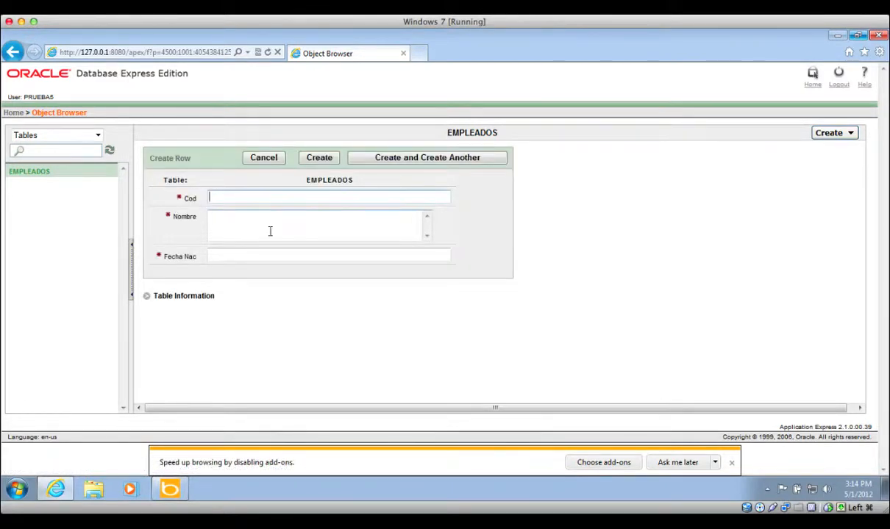
type("Maria")
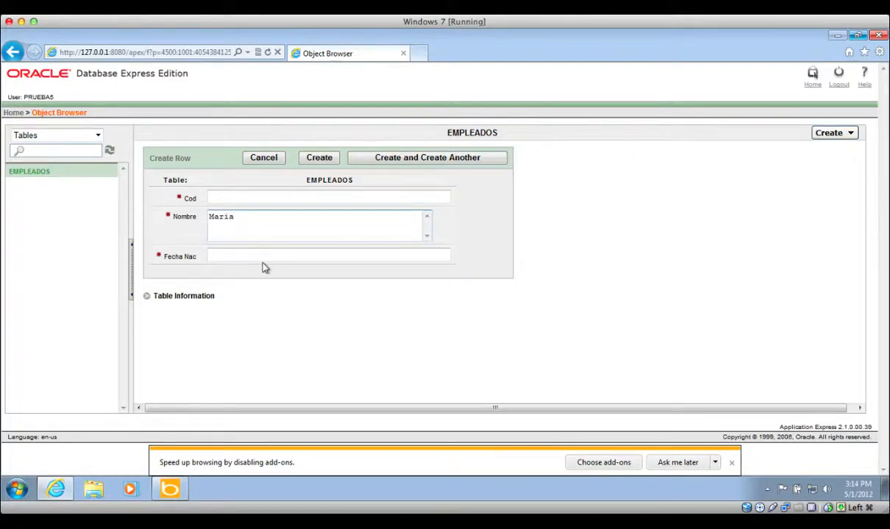
left_click(268, 255)
type("3")
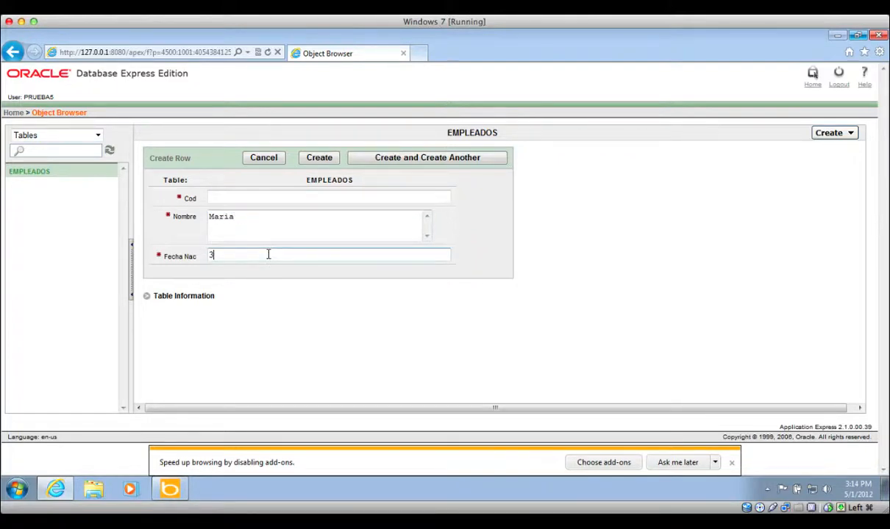
type("-JAN-1982")
left_click(329, 160)
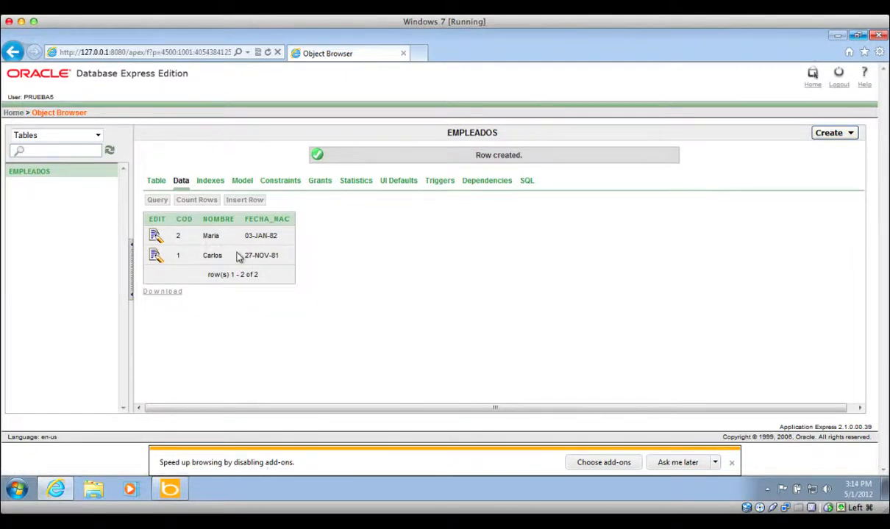
- Run SELECT * FROM EMPLEADOS in SQL Commands, then start replacing it with an INSERT for COD 4
left_click(14, 113)
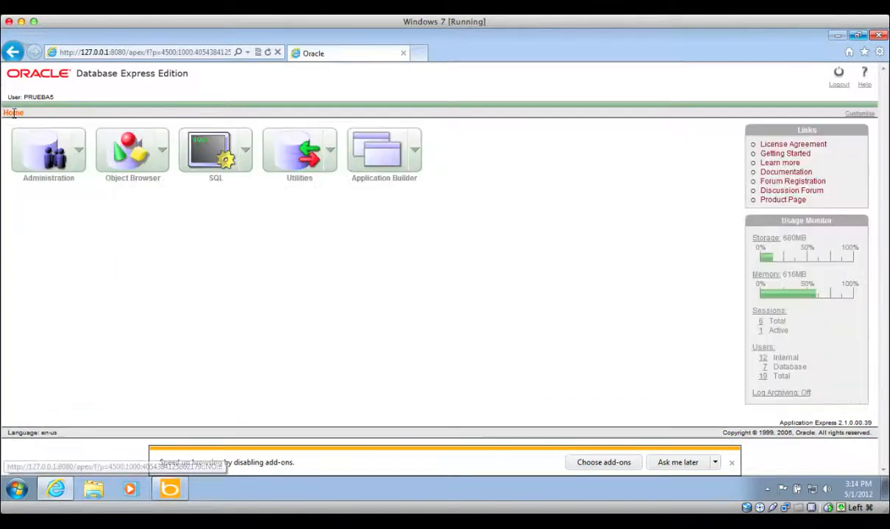
left_click(245, 152)
mouse_move(250, 198)
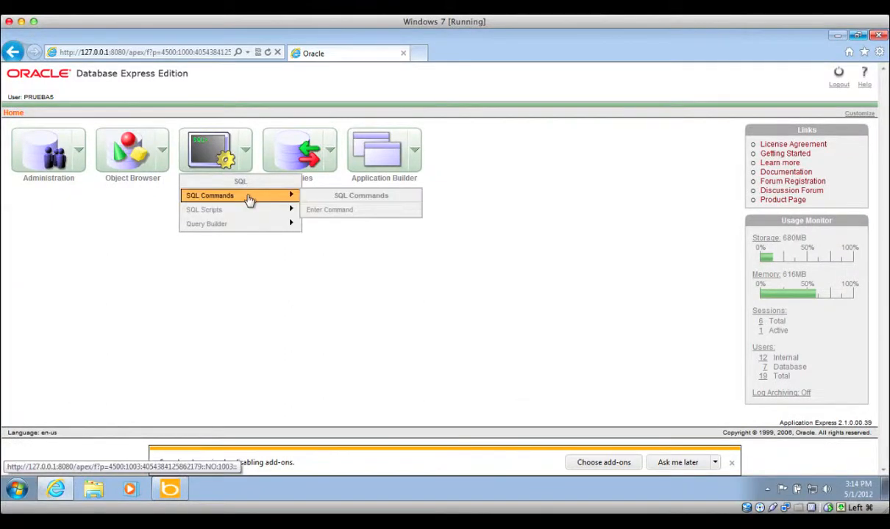
left_click(321, 209)
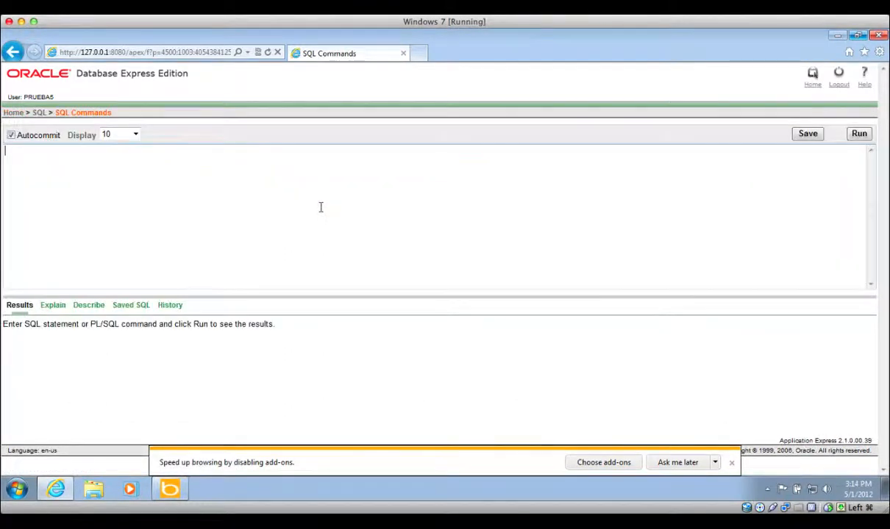
type("SELECT * FROM ")
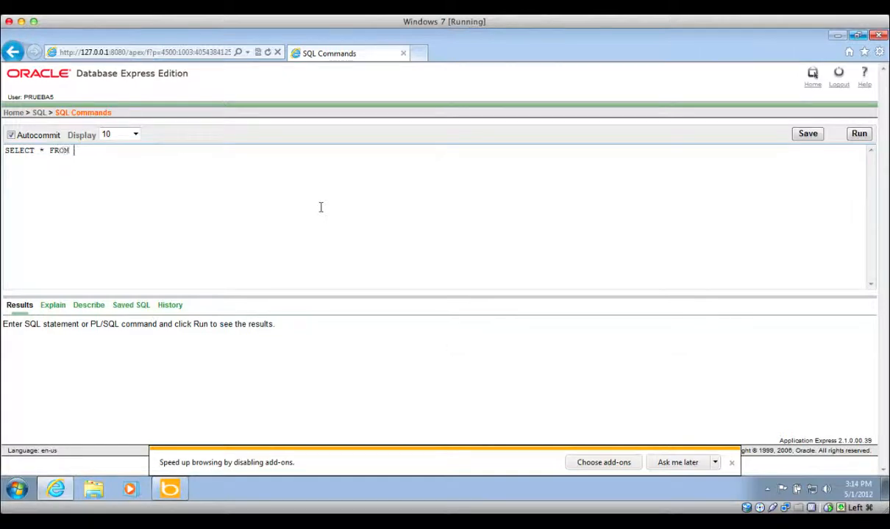
type("EMPLEADOS")
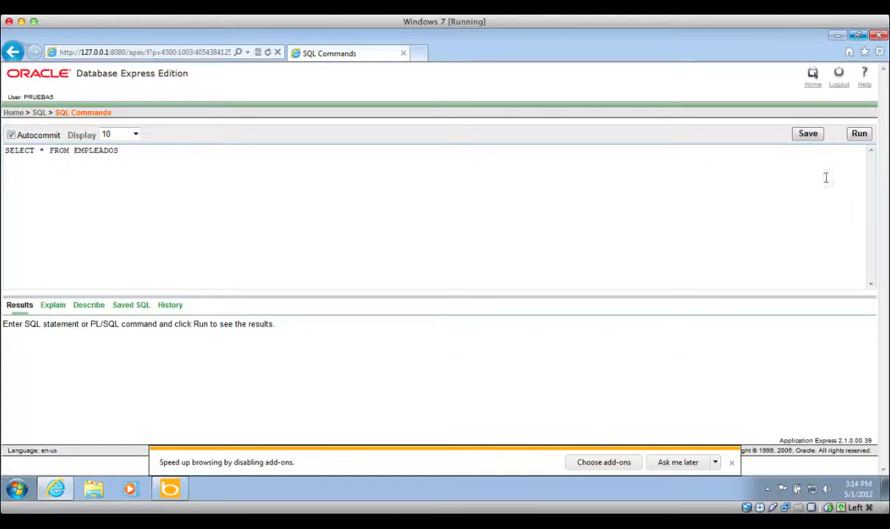
left_click(859, 134)
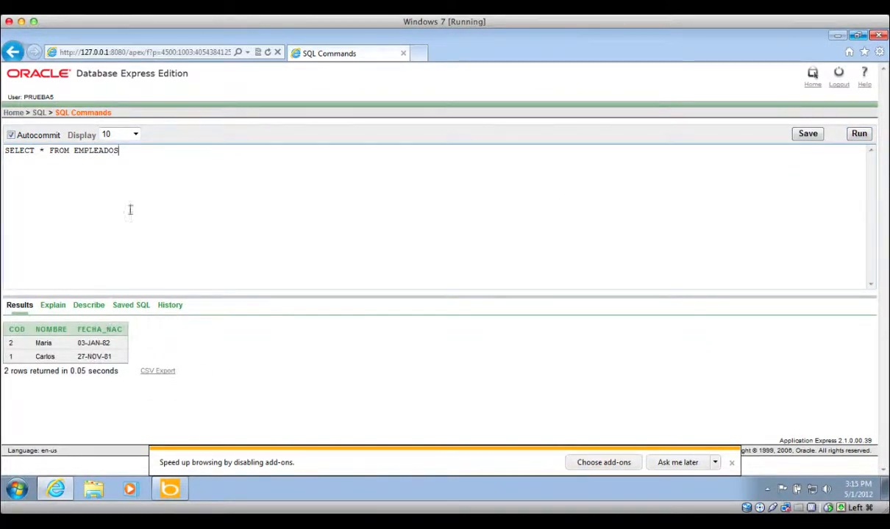
left_click_drag(130, 151, 5, 147)
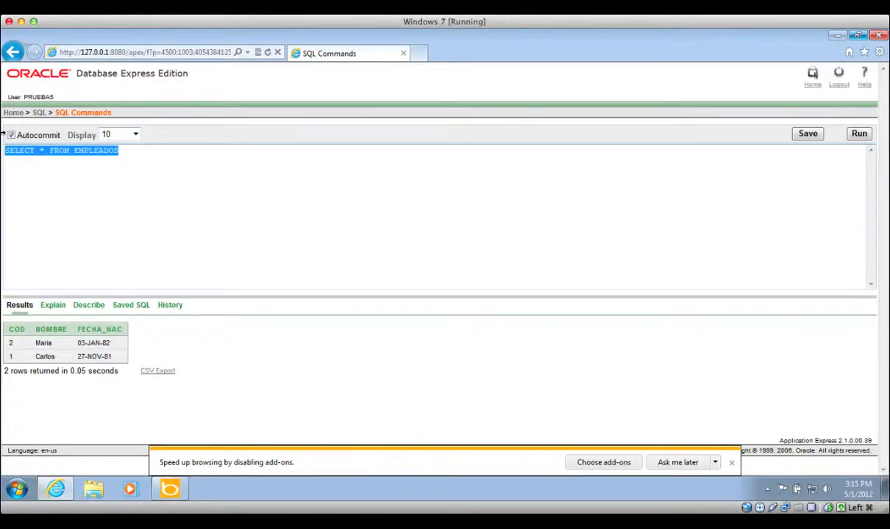
type("INSERT")
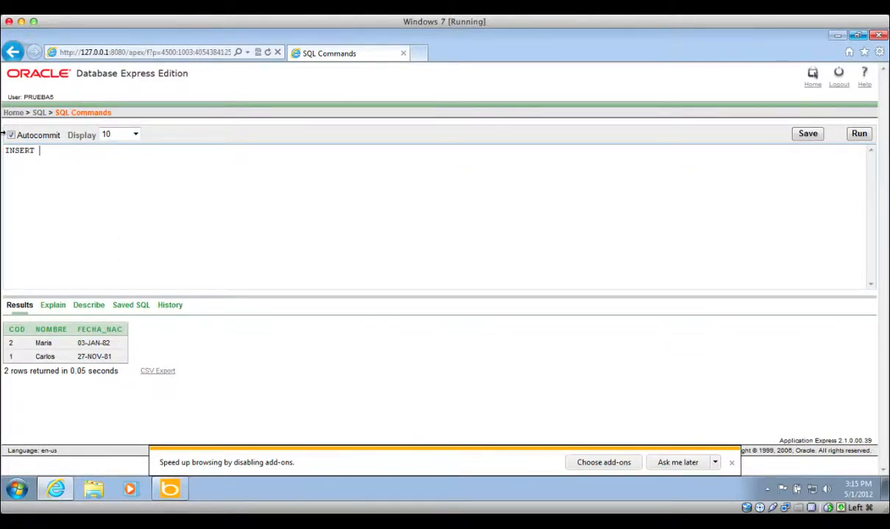
type(" INTO EMPLEADOS")
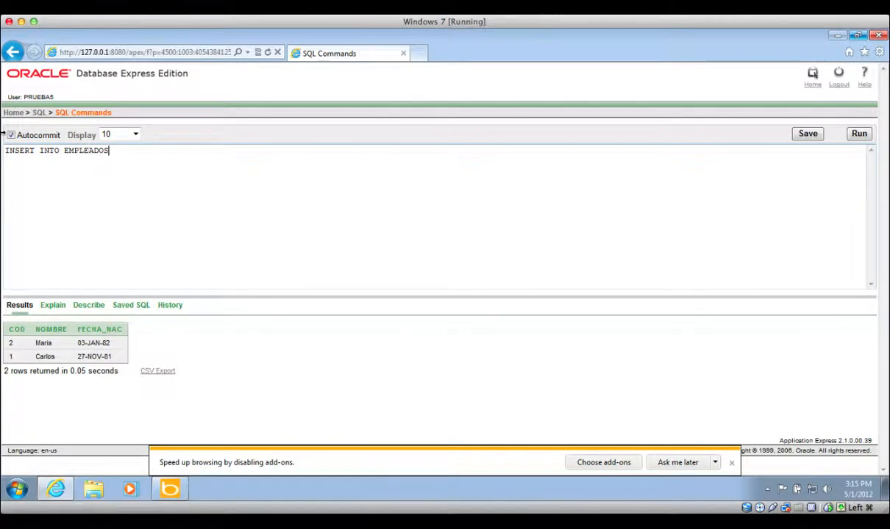
type(" (COD, NOMBRE, FECH")
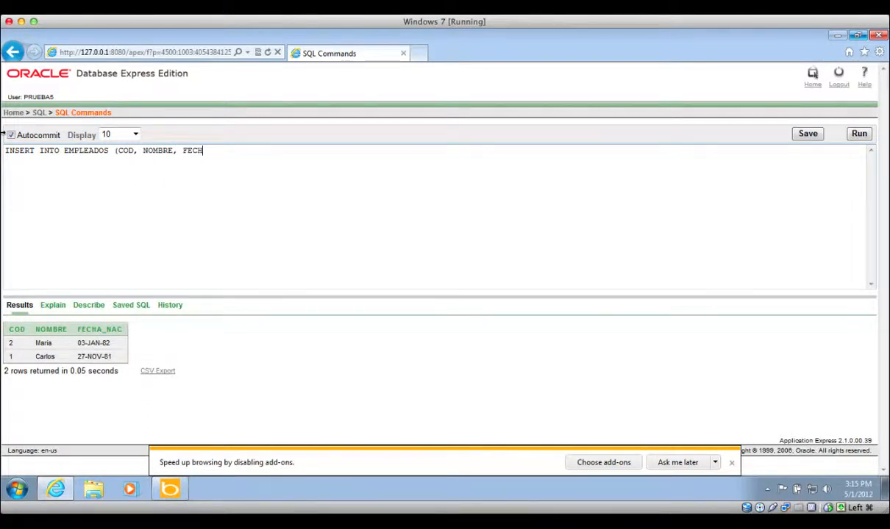
type("A_NAC) VALUES (4,")
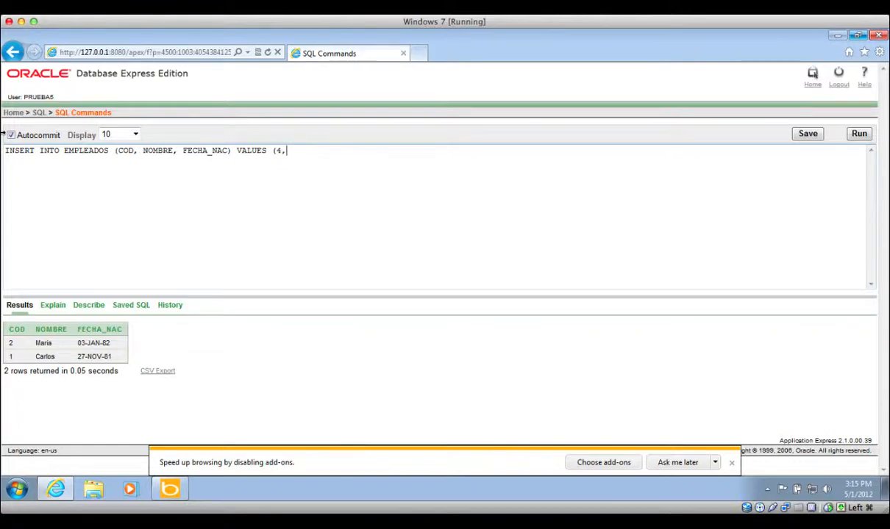
type("''")
- Fill the employee's name into the INSERT's quoted NOMBRE value and add the following comma
key("Left")
type("Jose")
key("shift+Left")
key("shift+Left")
key("shift+Left")
key("shift+Left")
key("shift+Left")
key("shift+Left")
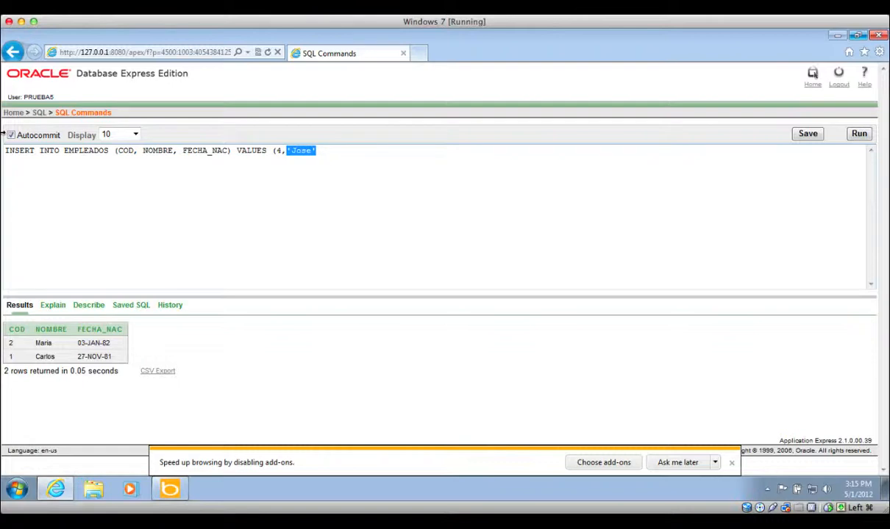
key("Right")
type(",")
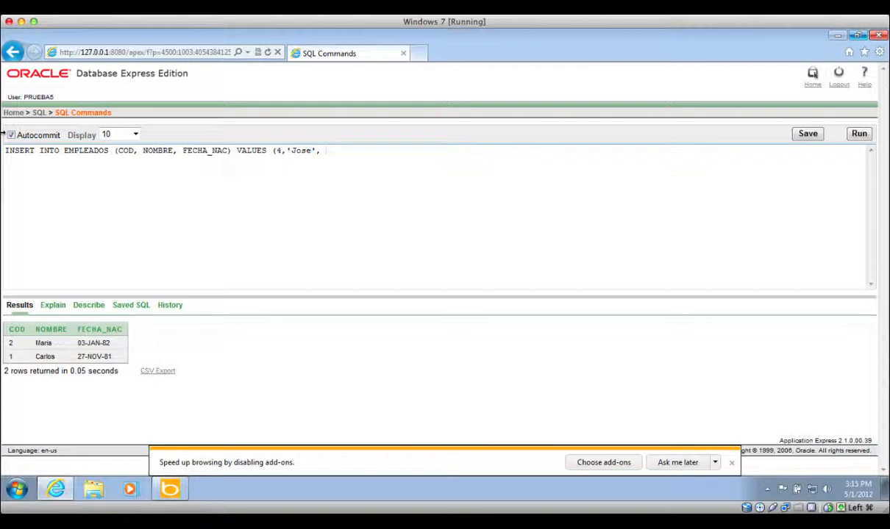
- Complete the INSERT with to_date('dd/MM/yyyy', '01/03/2012') and run it, getting ORA-01821
type("to_date(")
key("Left")
type("dd/")
type("MM")
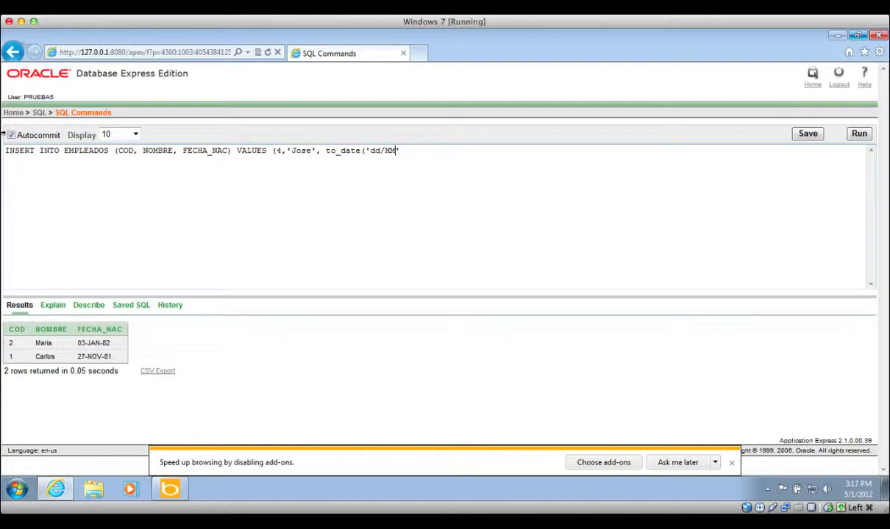
type("/yyyy', '01/03/2012")
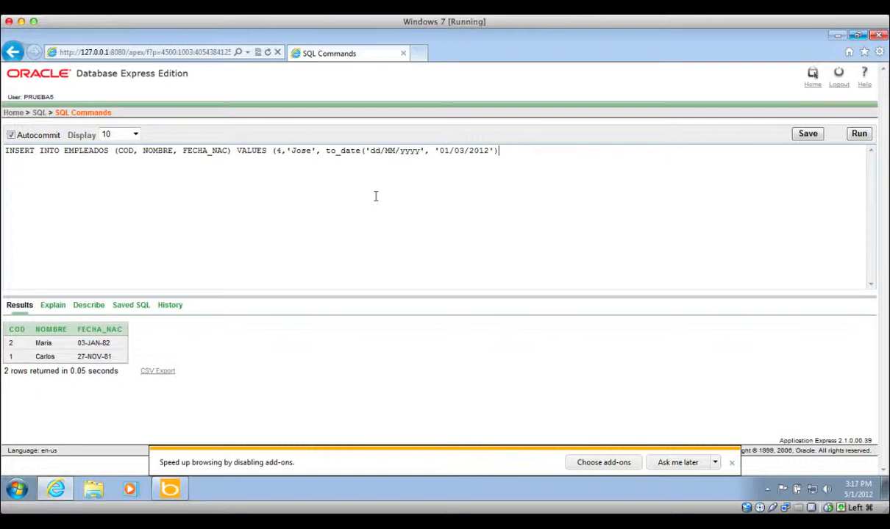
left_click_drag(326, 151, 486, 155)
left_click(471, 156)
left_click(530, 155)
type(")")
left_click(861, 134)
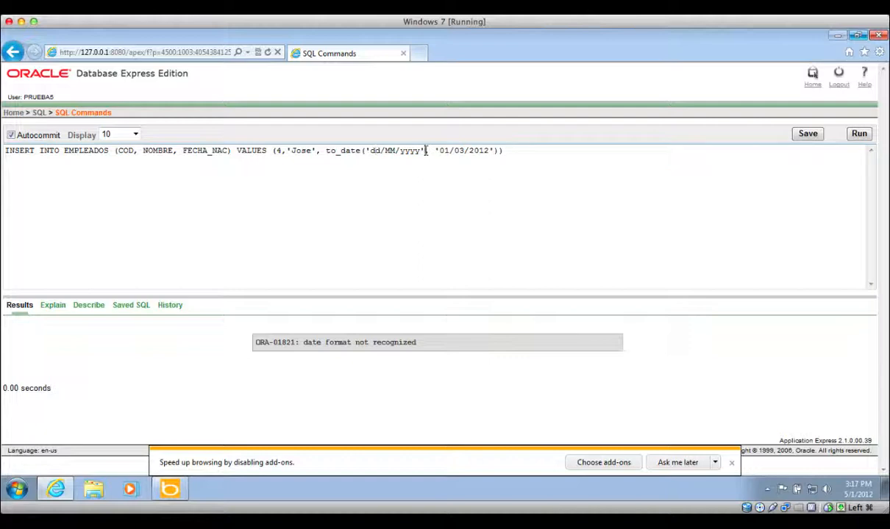
- Swap the to_date arguments to ('01/03/2012','dd/MM/yyyy') and rerun the INSERT, inserting 1 row
left_click_drag(425, 150, 366, 151)
key("ctrl+c")
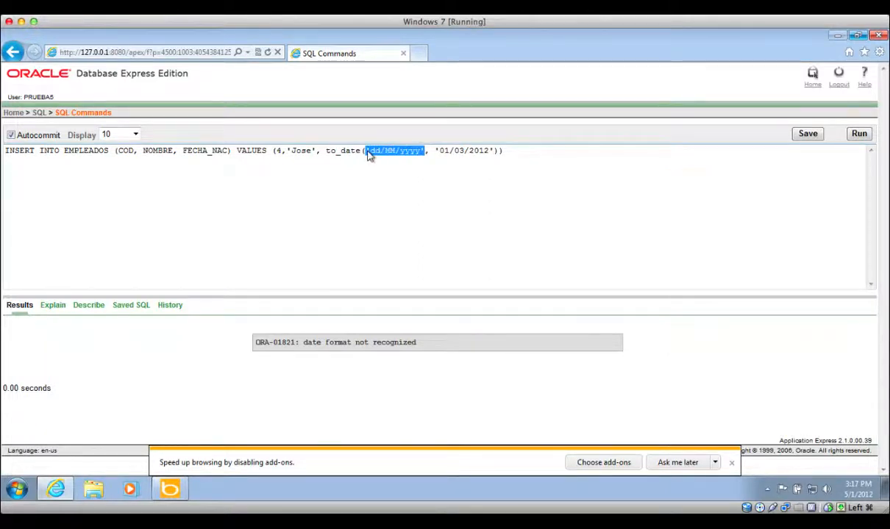
key("Delete")
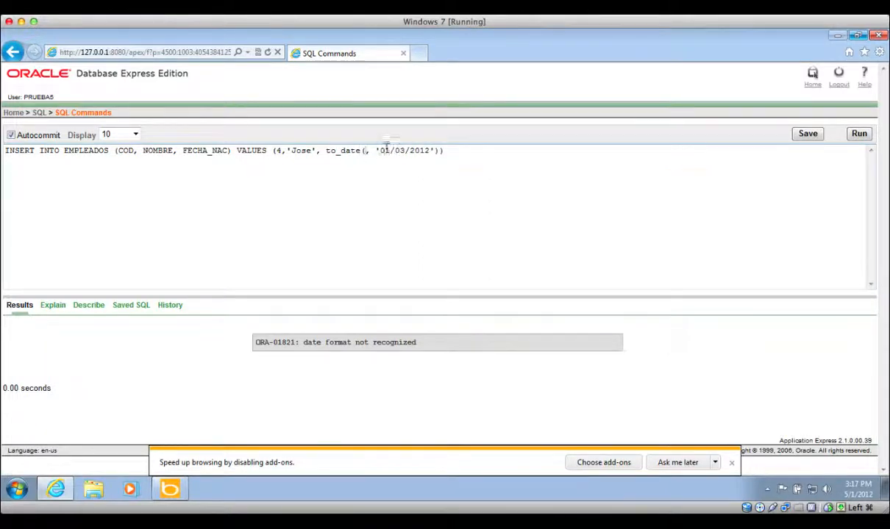
key("Delete")
key("Delete")
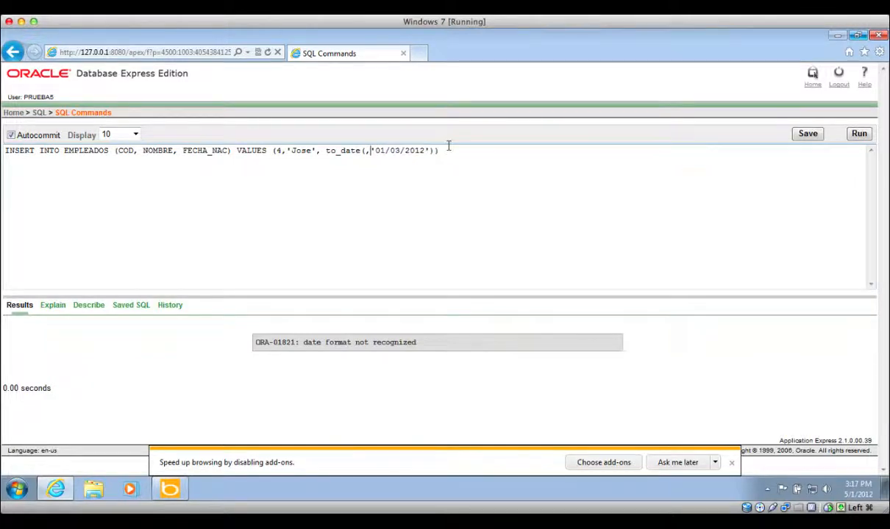
left_click(425, 151)
type(",")
key("ctrl+v")
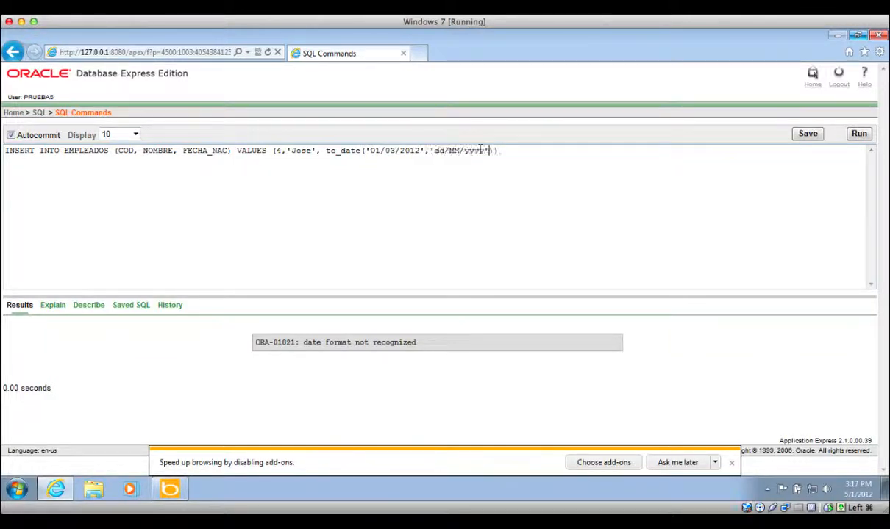
left_click(859, 134)
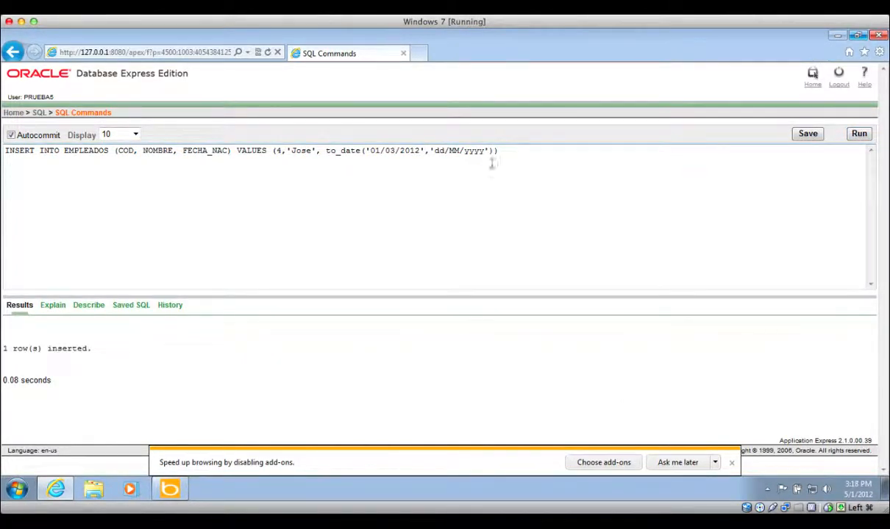
left_click(520, 151)
left_click_drag(520, 151, 2, 168)
- Run SELECT * FROM EMPLEADOS to list all three employees with their birth dates
type("SEL")
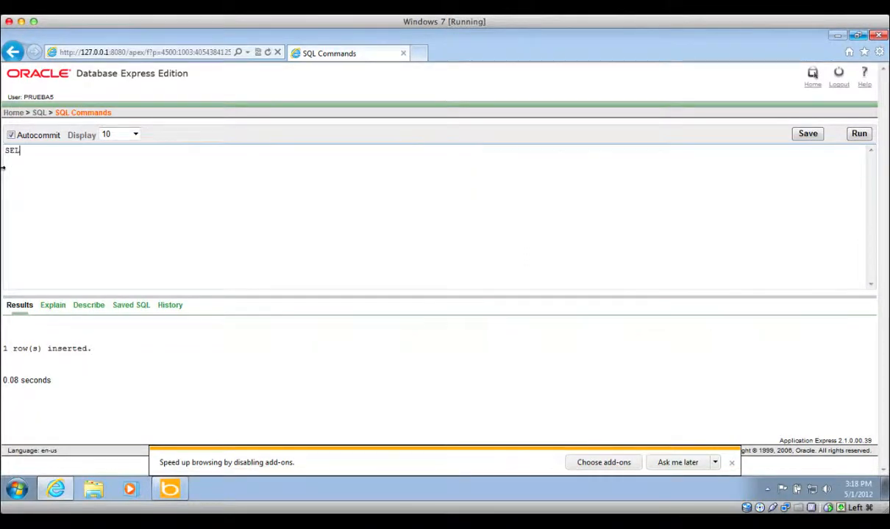
type("ECT * fROM EMPLEADOS")
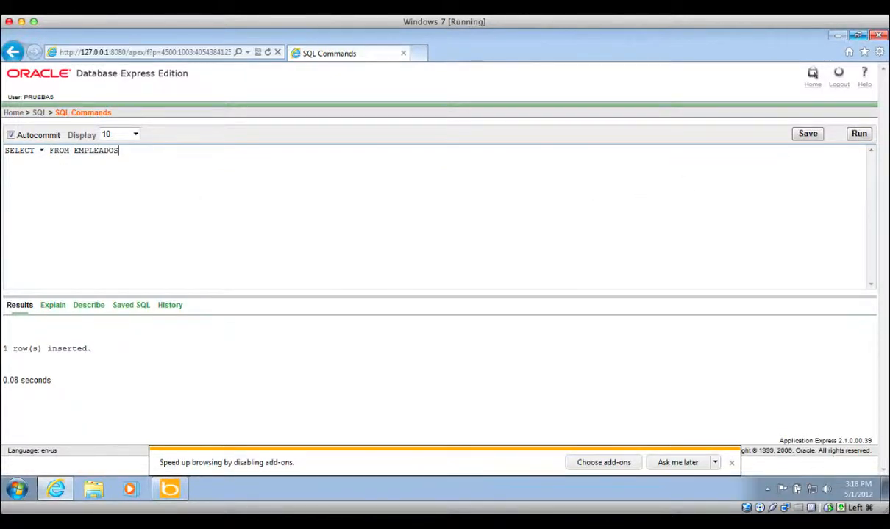
left_click(860, 134)
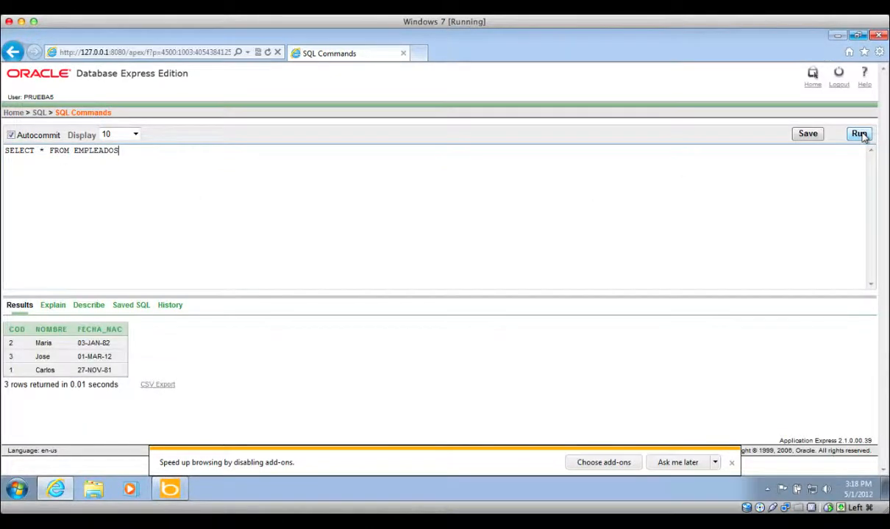
double_click(91, 357)
left_click_drag(105, 360, 104, 360)
- Go from the home page to Object Browser > Browse > Tables to list EMPLEADOS
left_click(40, 114)
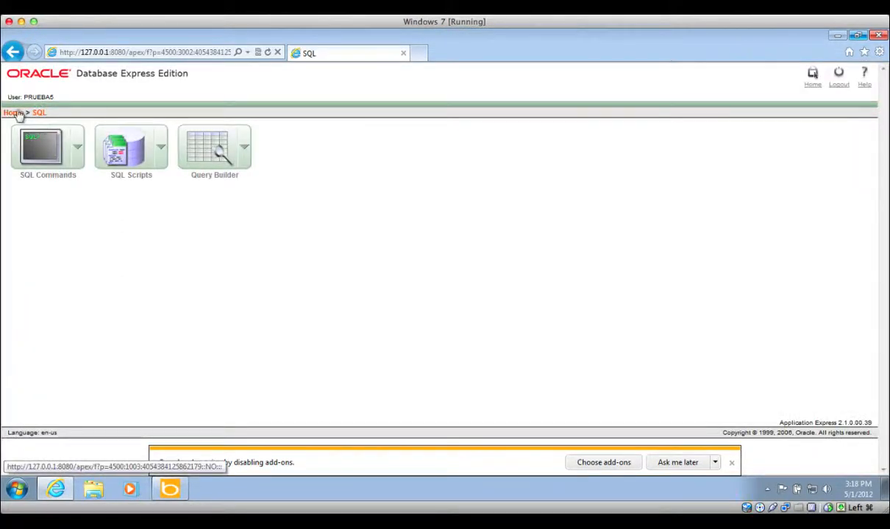
left_click(16, 113)
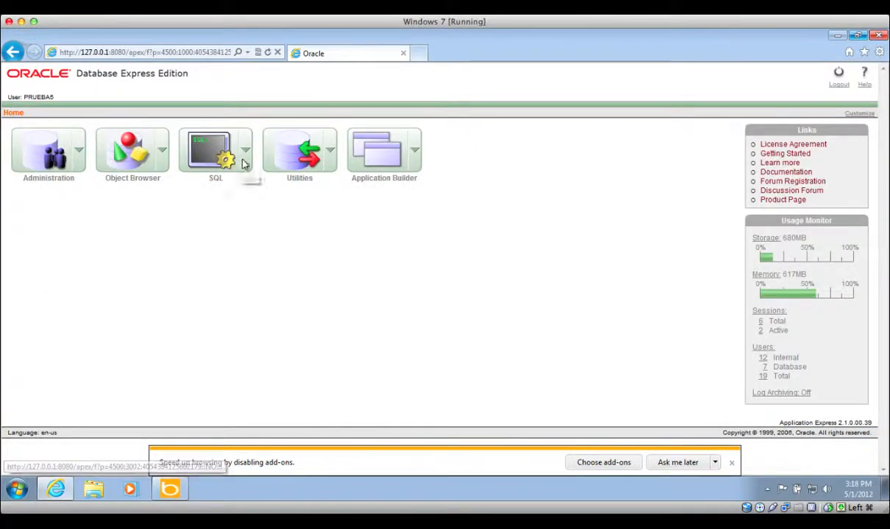
left_click(244, 151)
mouse_move(260, 198)
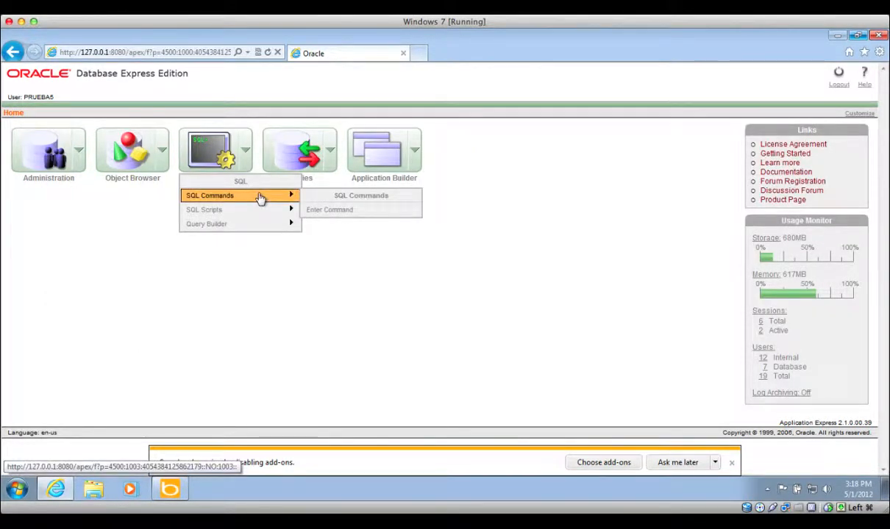
mouse_move(259, 215)
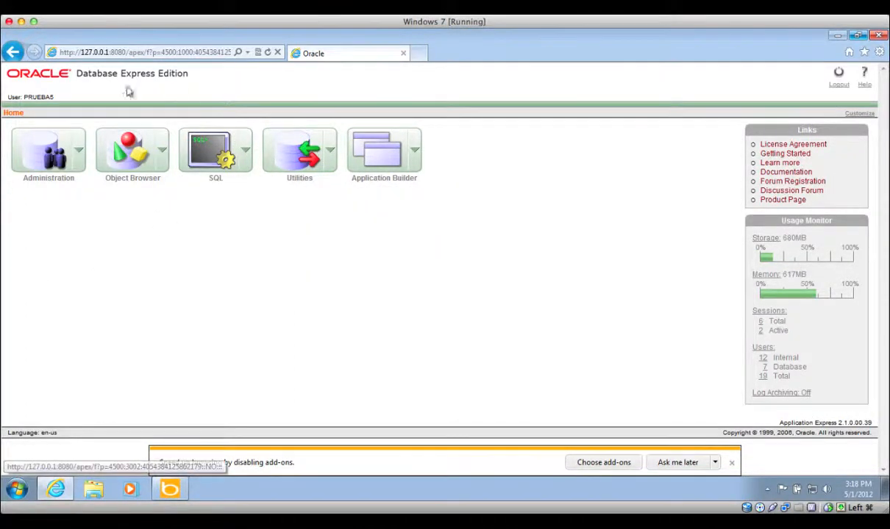
left_click(160, 150)
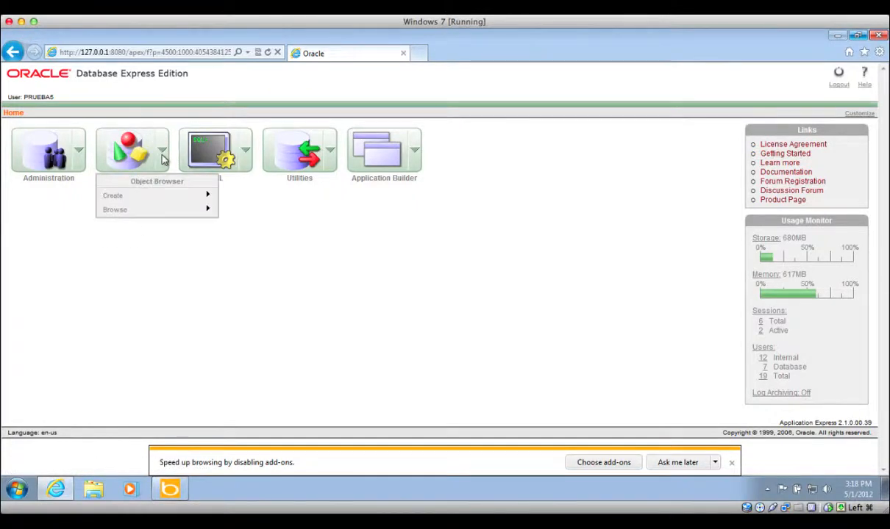
mouse_move(171, 211)
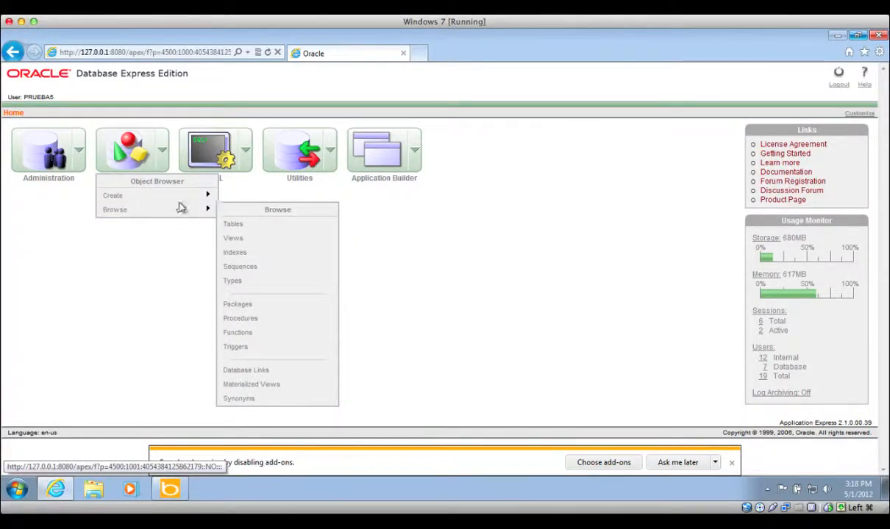
left_click(230, 225)
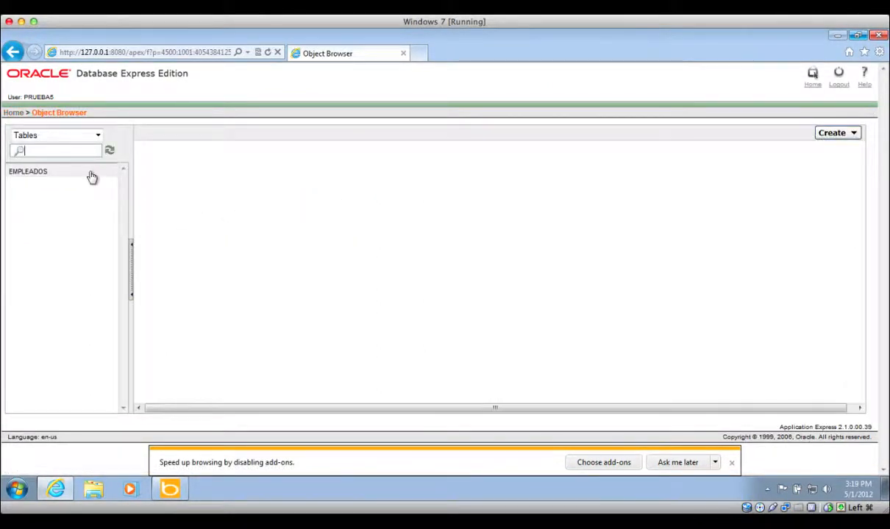
- Change EMPLEADOS' NOMBRE column to VARCHAR2 with length 200, up to the confirmation page
left_click(89, 172)
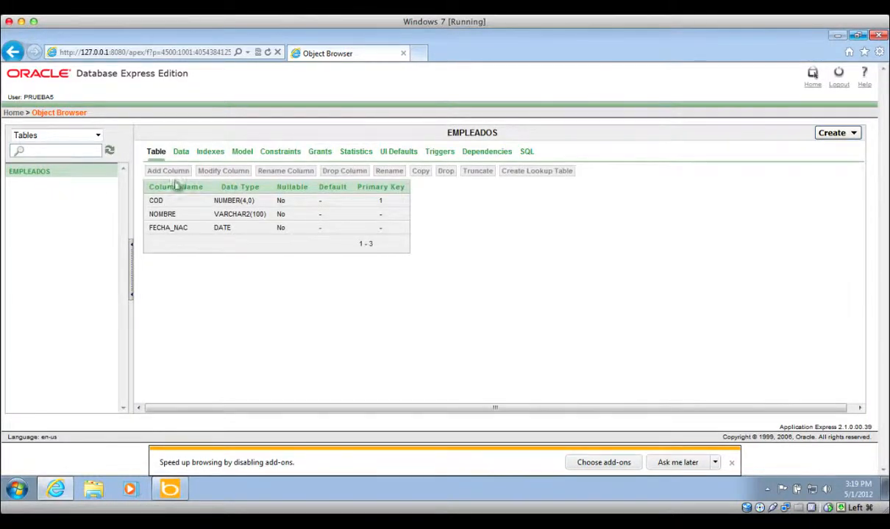
left_click(215, 176)
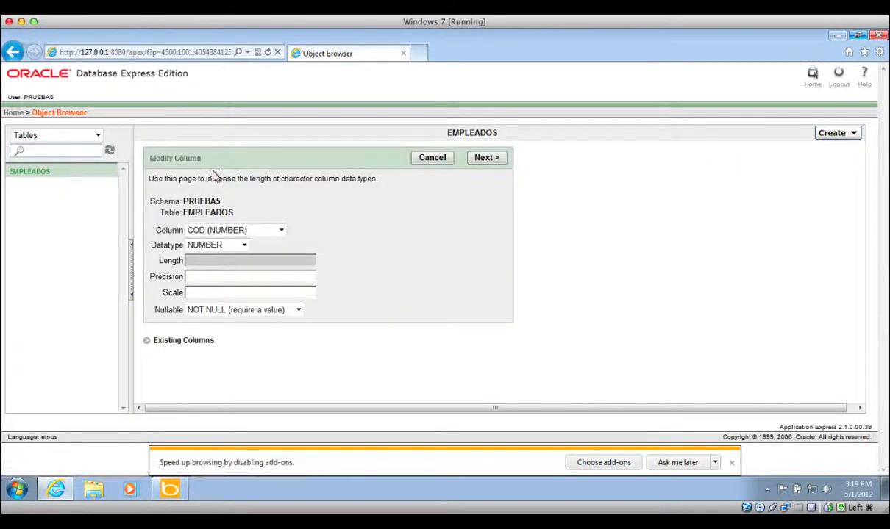
left_click(266, 231)
left_click(241, 253)
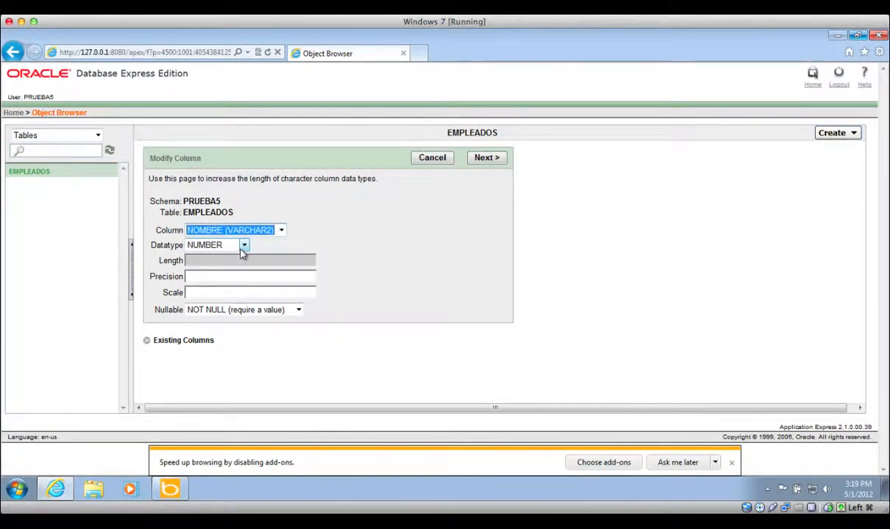
left_click(242, 250)
left_click(228, 267)
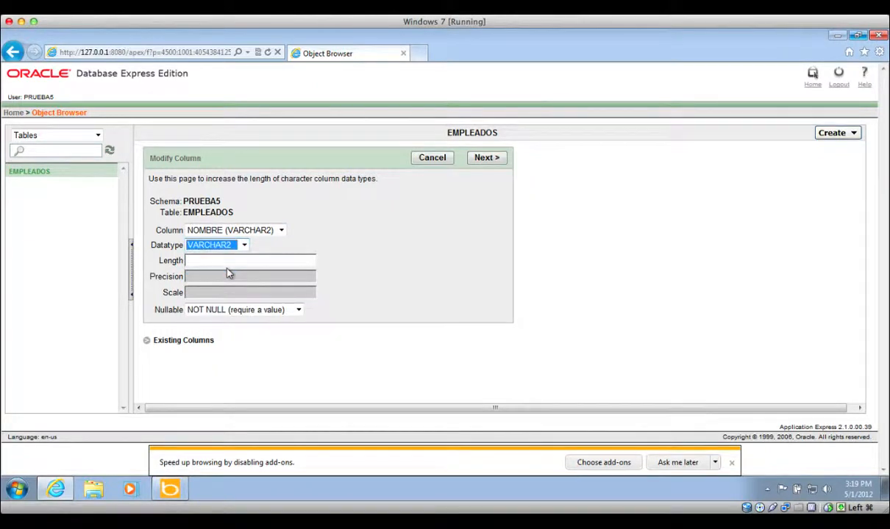
left_click(238, 263)
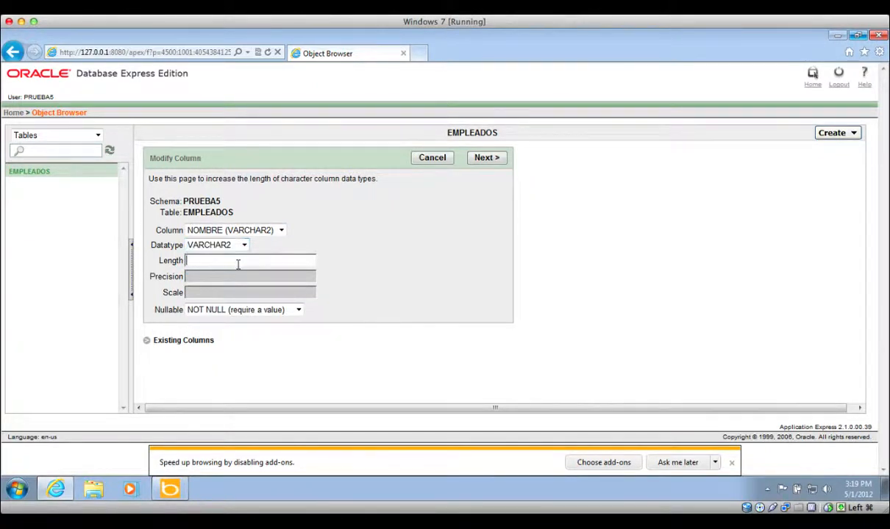
type("200")
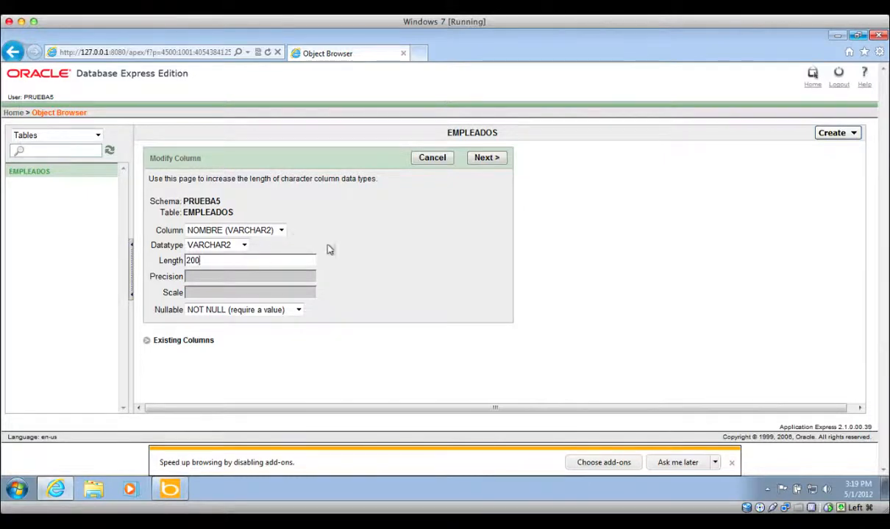
left_click(485, 158)
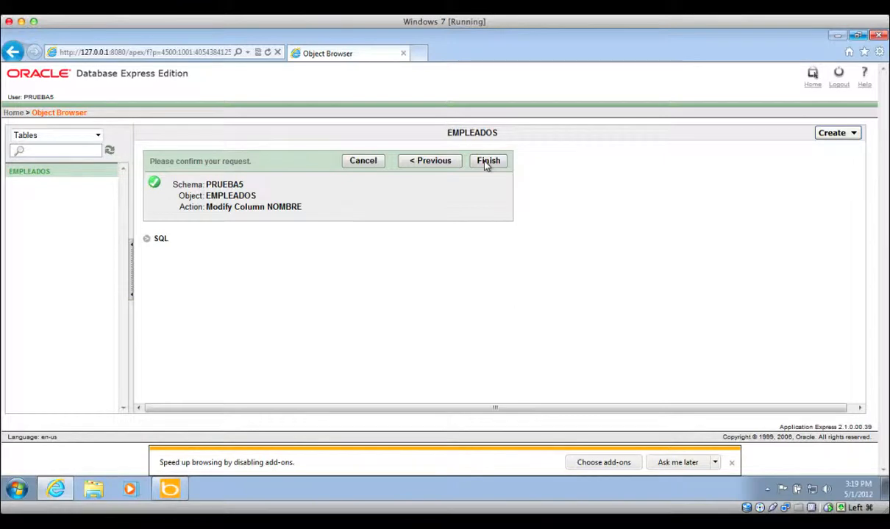
- Review the generated ALTER TABLE EMPLEADOS MODIFY NOMBRE VARCHAR2(200) statement and apply it
left_click(148, 241)
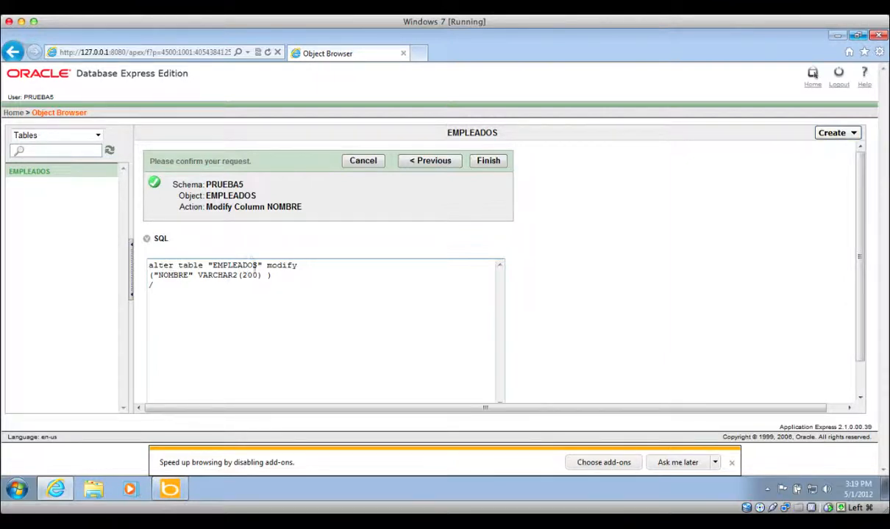
double_click(278, 266)
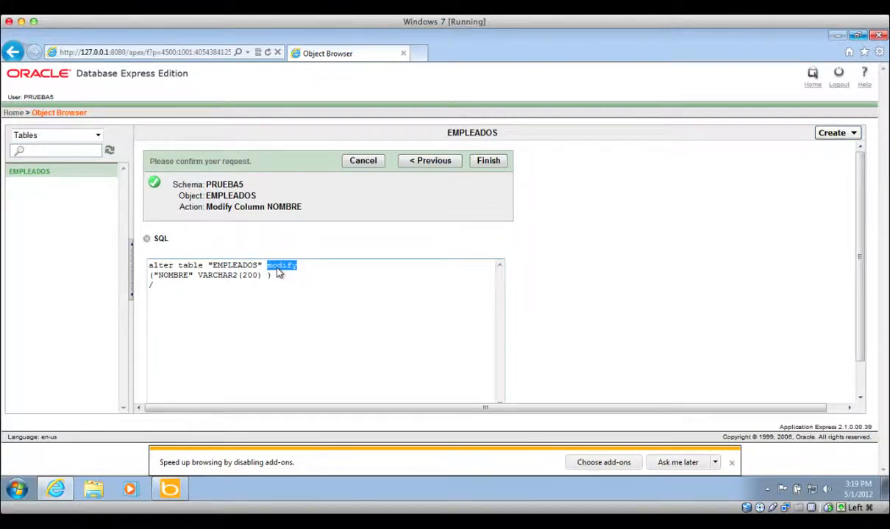
double_click(173, 275)
double_click(219, 276)
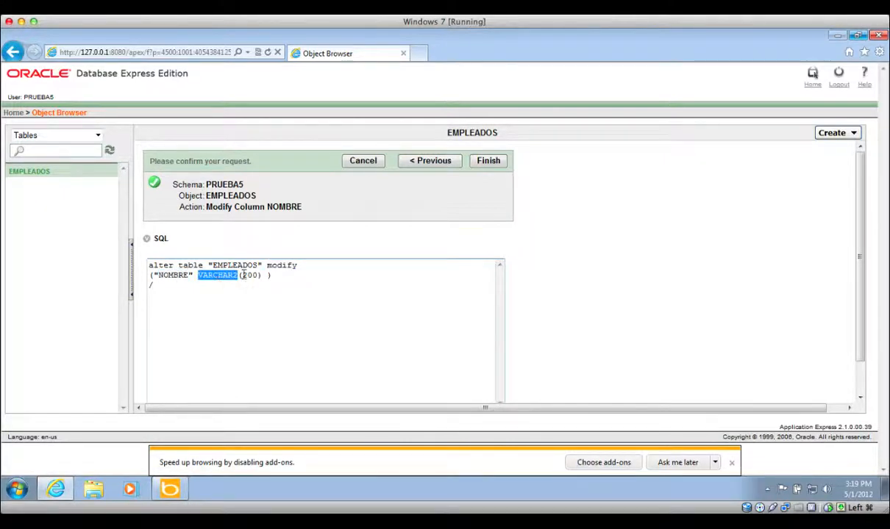
left_click(244, 280)
left_click(325, 279)
left_click(499, 168)
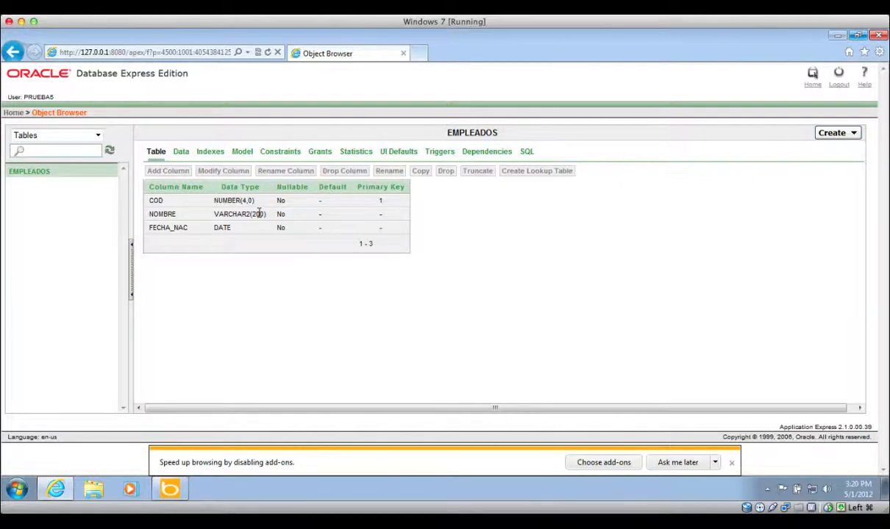
- From the Home page, go to SQL > SQL Commands > Enter Command for a blank editor
left_click(23, 115)
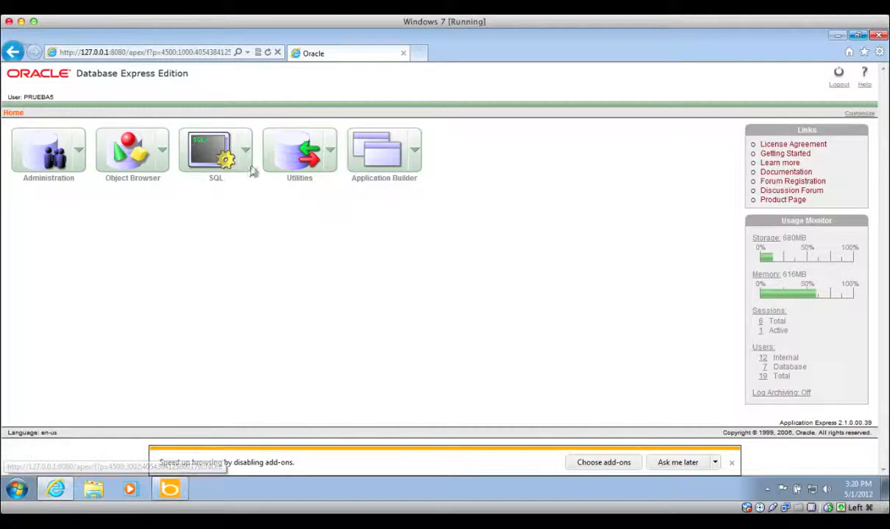
left_click(250, 166)
mouse_move(255, 197)
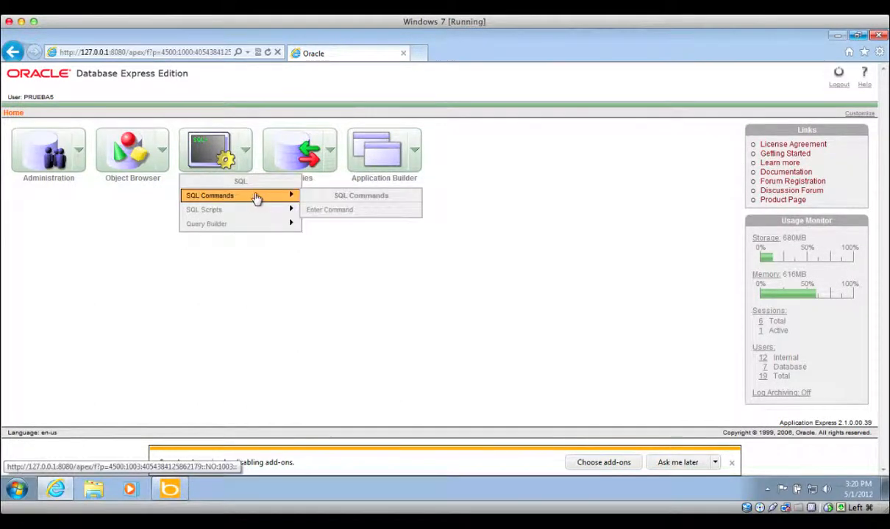
left_click(326, 211)
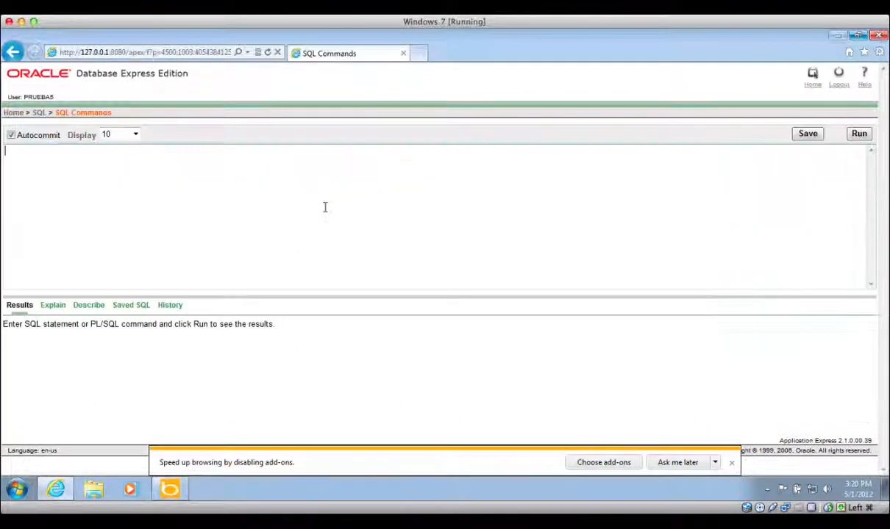